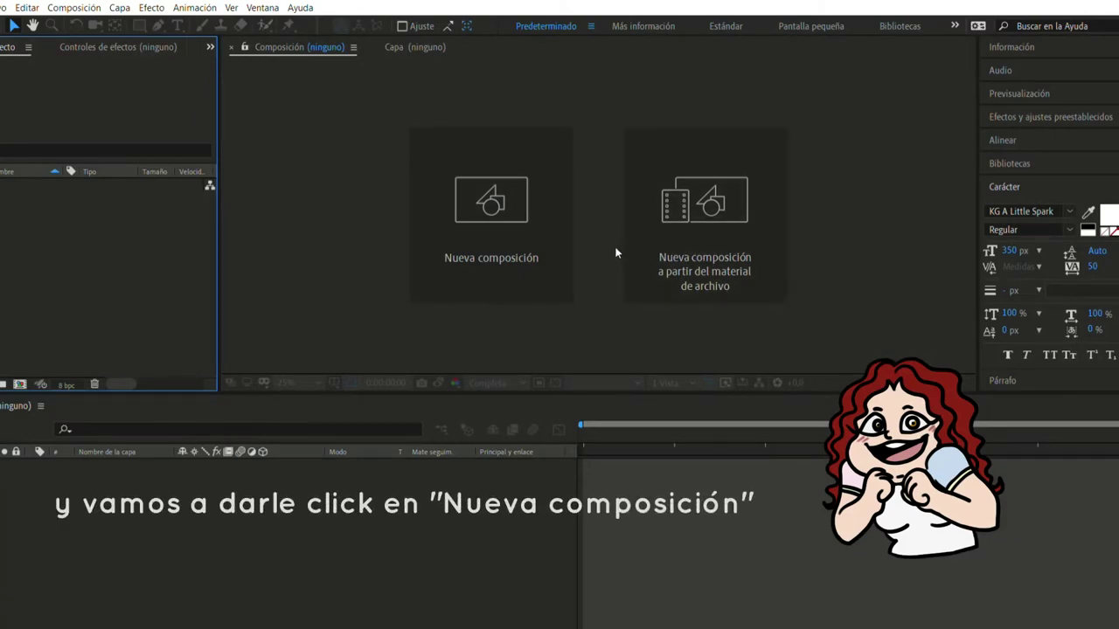
Create a black 1920x1080, 30 fps, 6-second composition named hola.
left_click(507, 210)
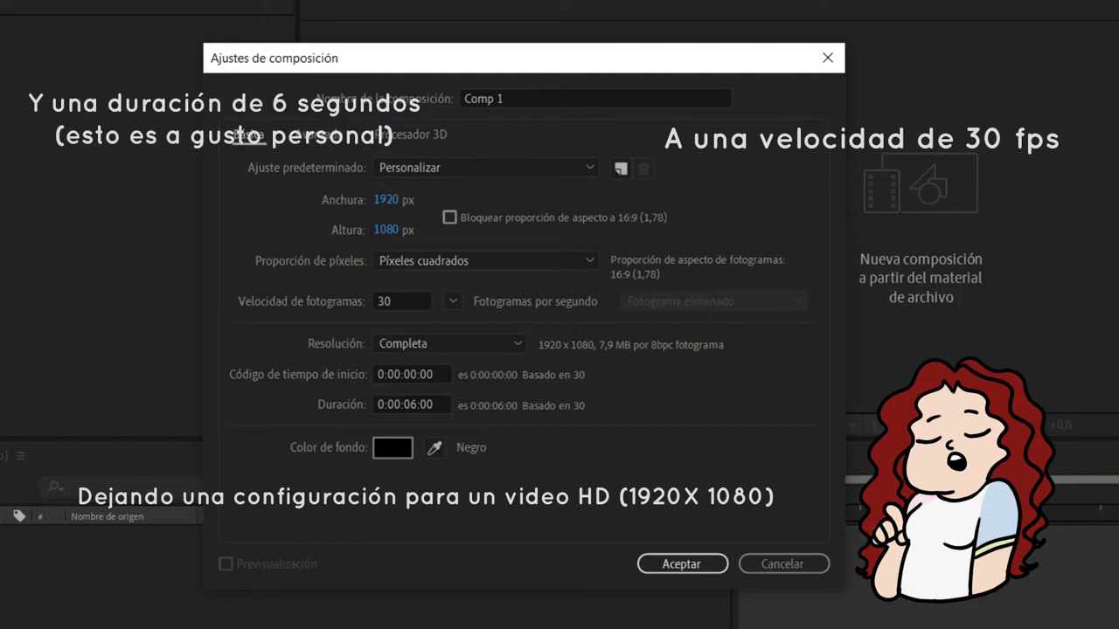
key("Return")
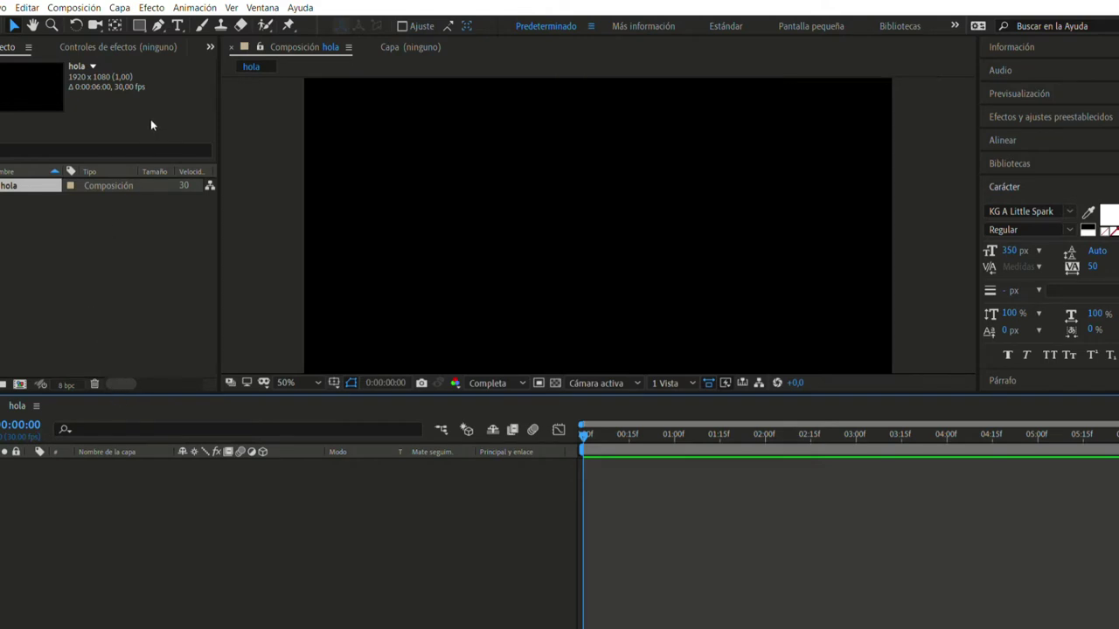
left_click(178, 17)
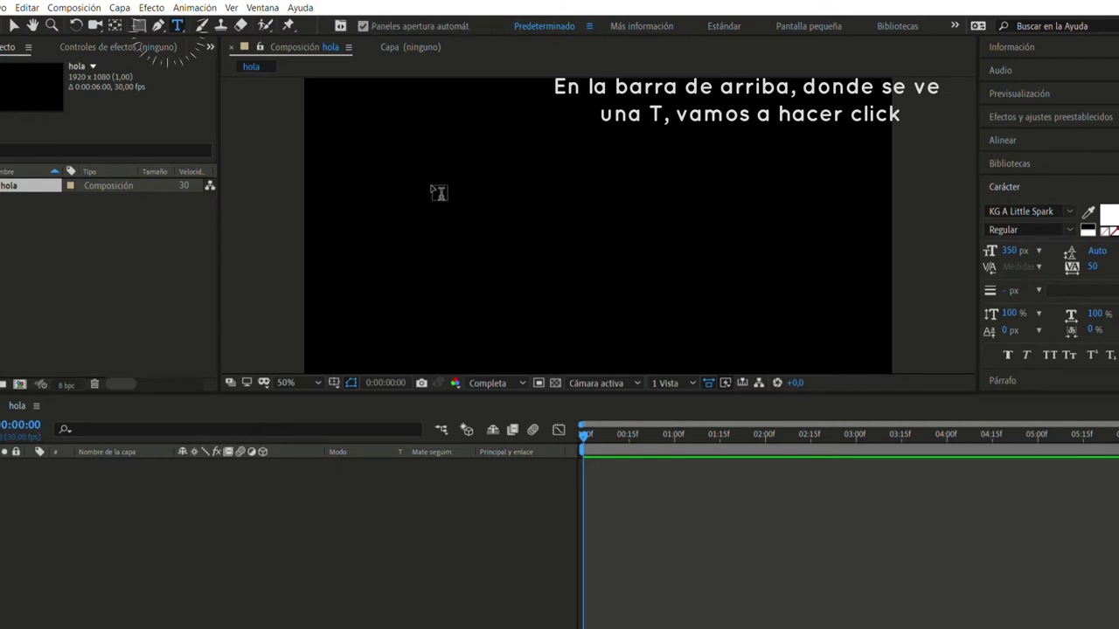
Add a white text layer reading HOLA and select all of its text.
left_click(434, 189)
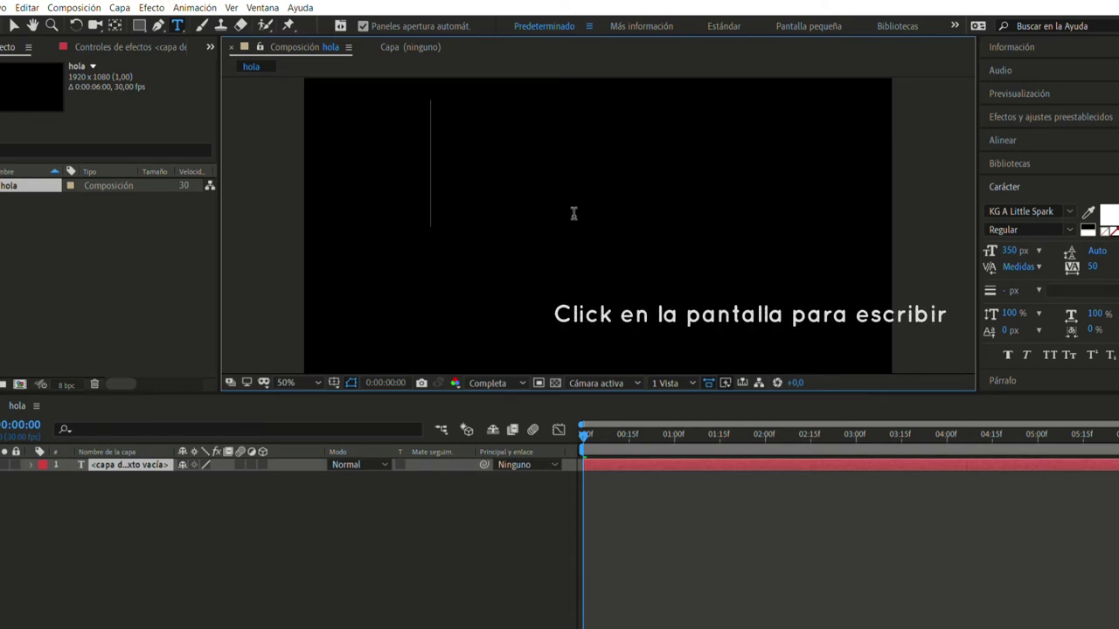
type("HO")
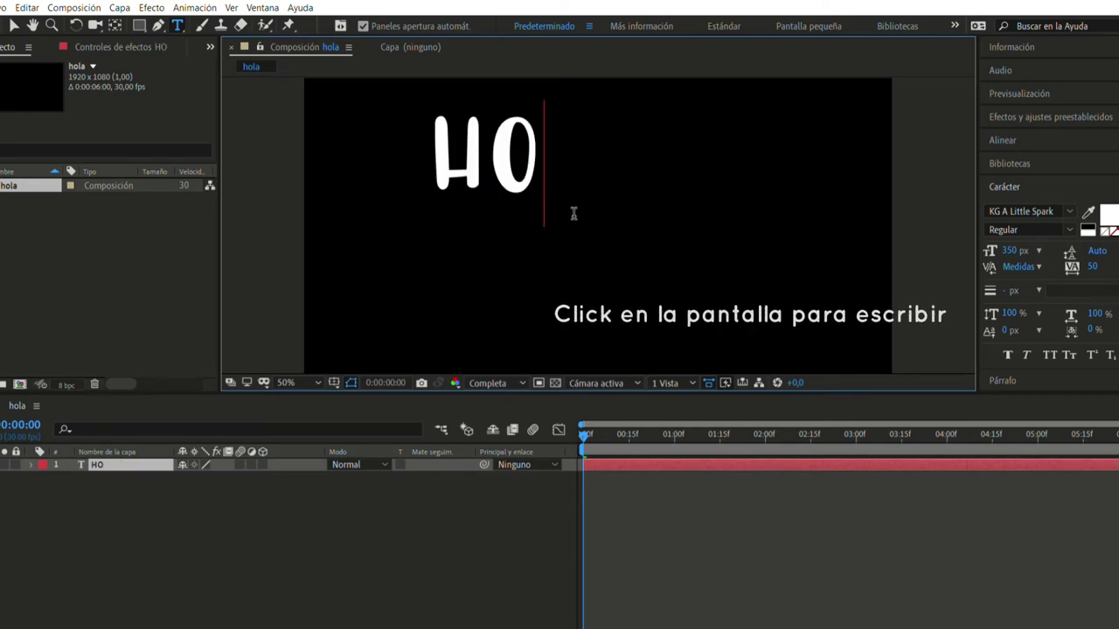
type("LA")
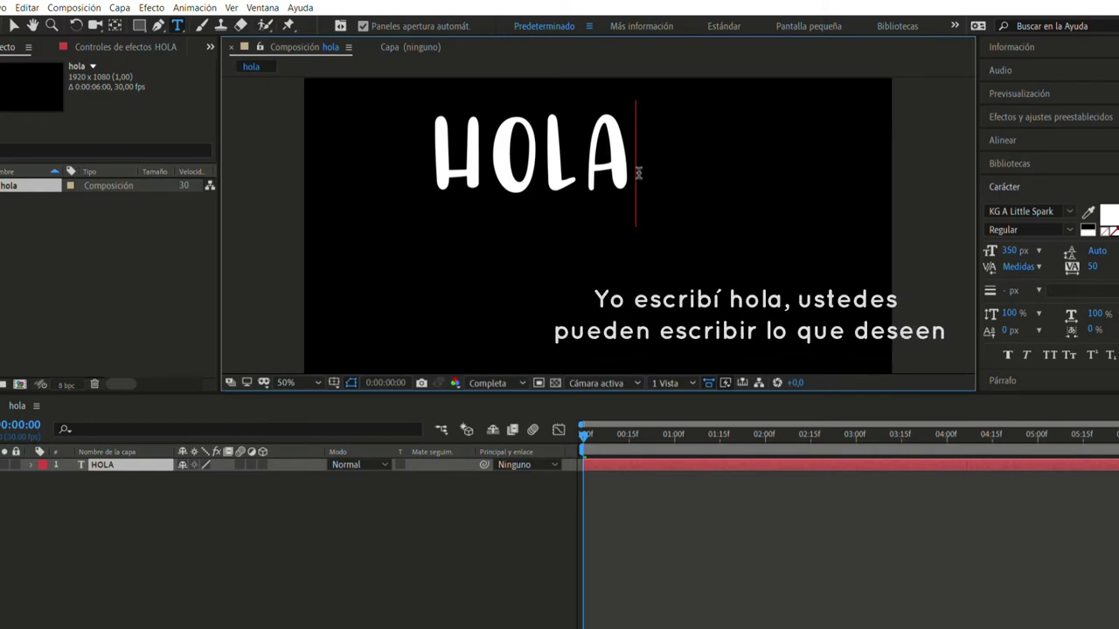
left_click_drag(644, 172, 435, 170)
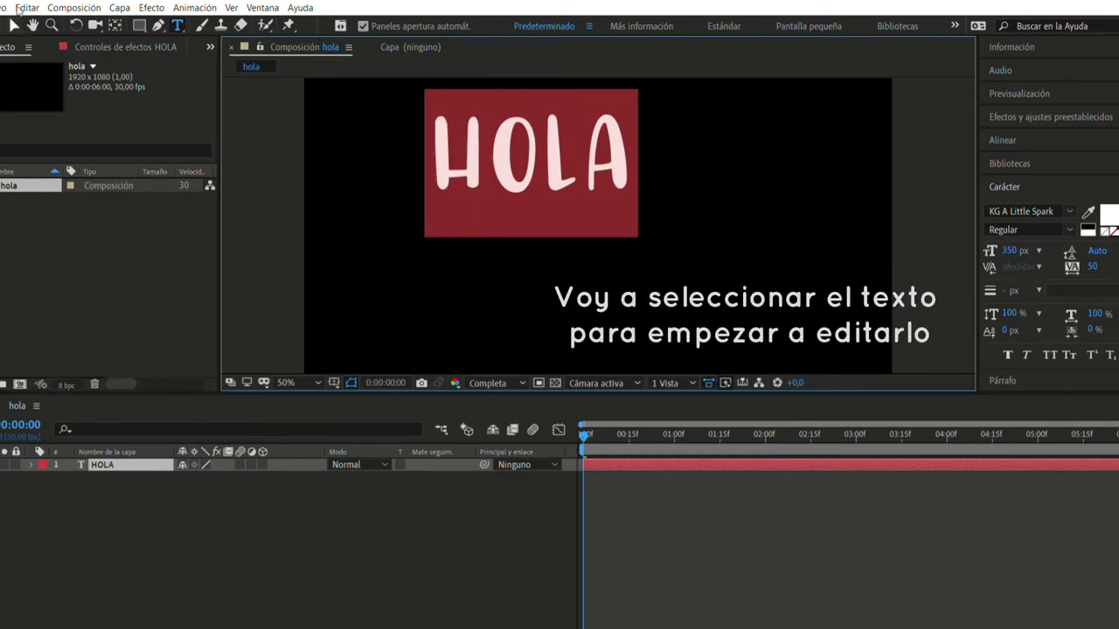
Move the HOLA text down and right toward the middle, restoring live viewer updates.
left_click(13, 25)
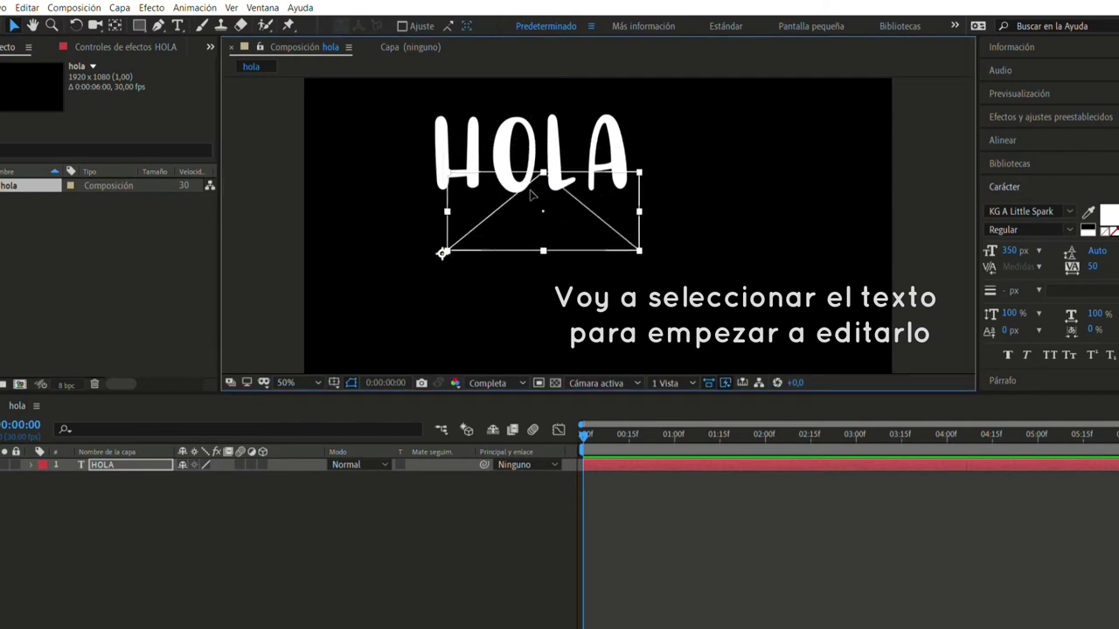
left_click_drag(522, 154, 574, 207)
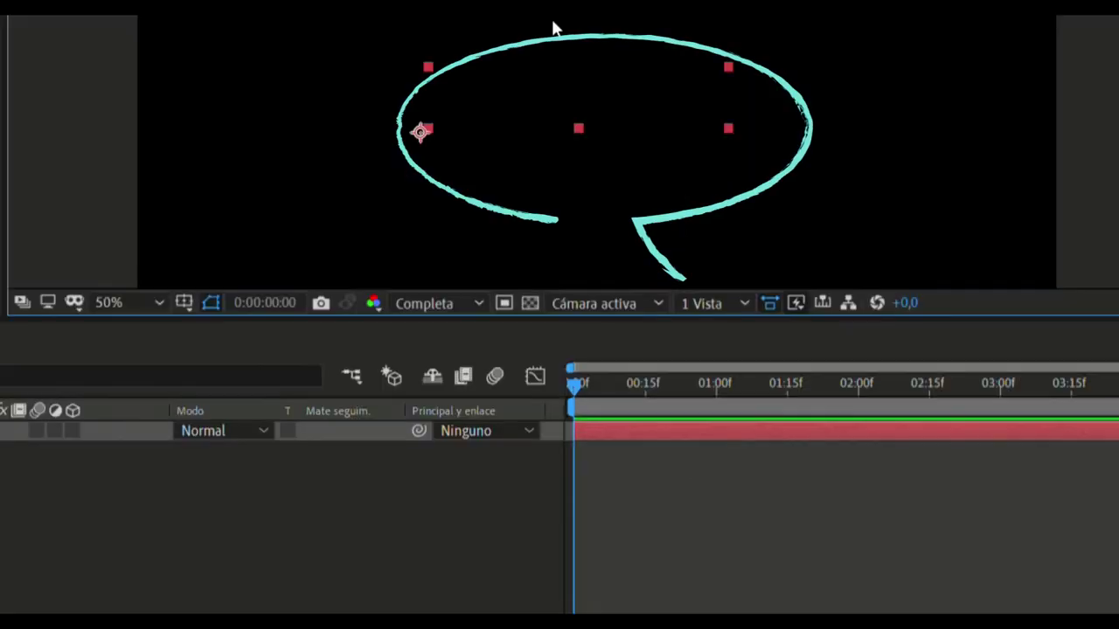
key("Caps_Lock")
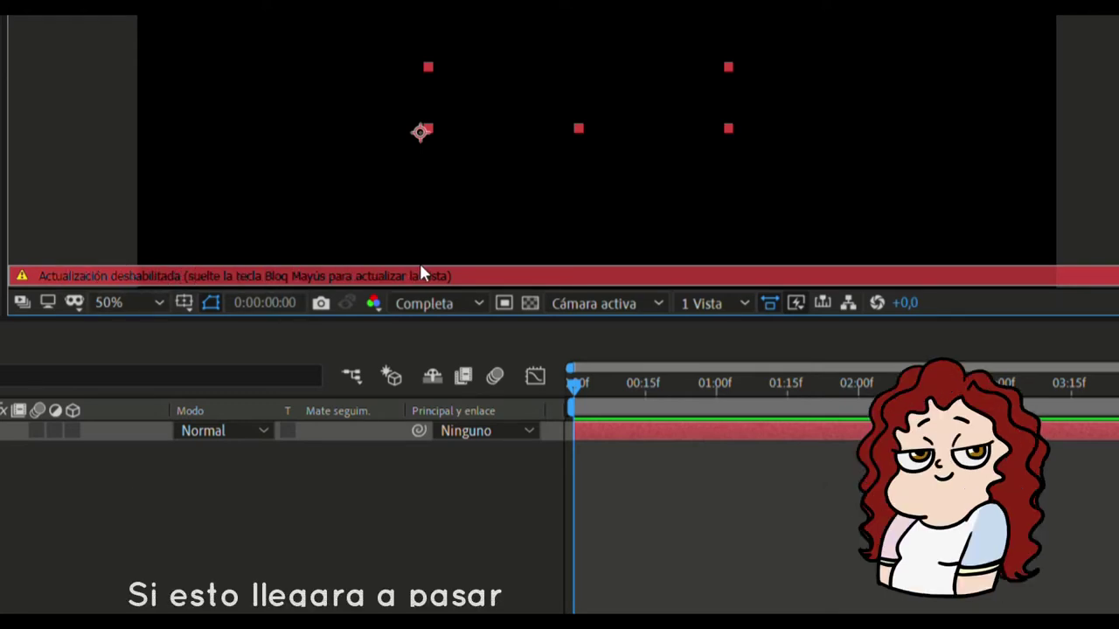
key("Caps_Lock")
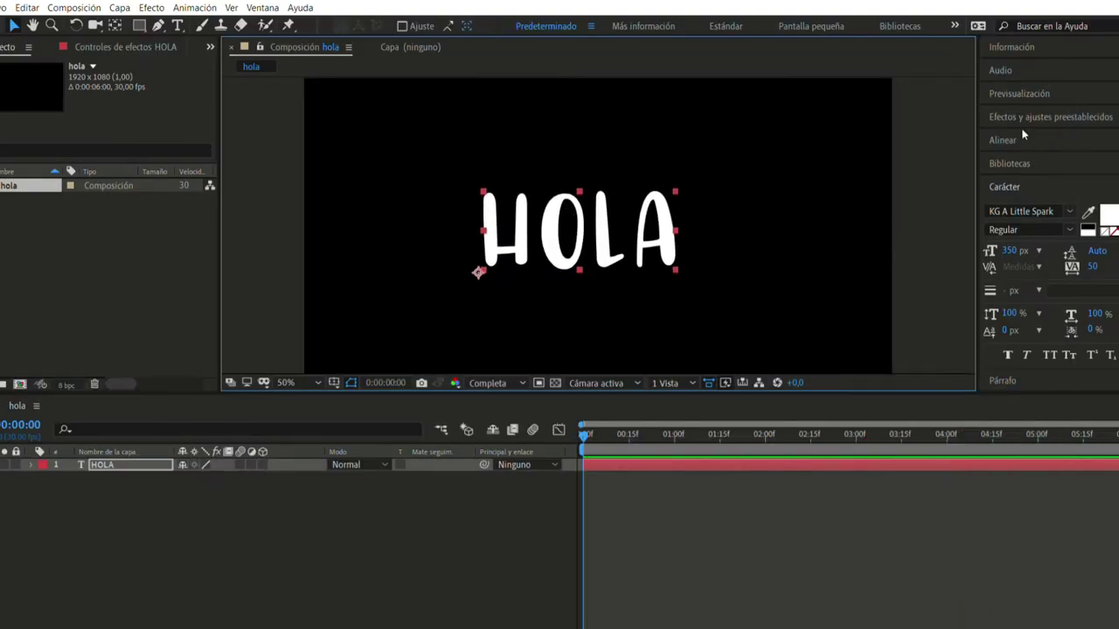
Centre HOLA horizontally and vertically in the composition, then select its text.
left_click(1021, 139)
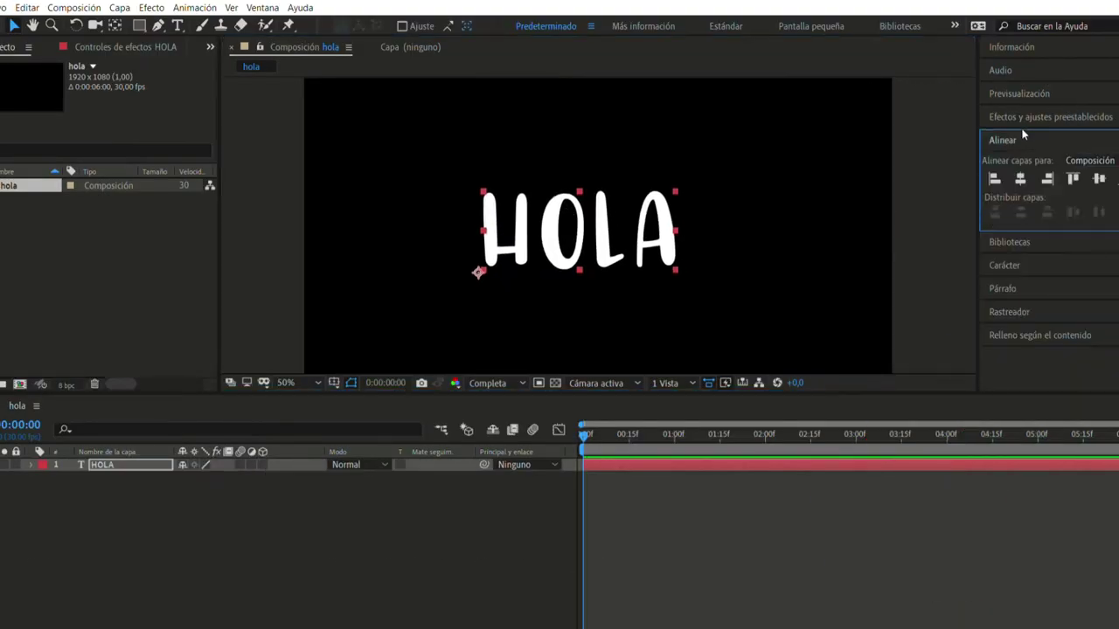
left_click(1021, 174)
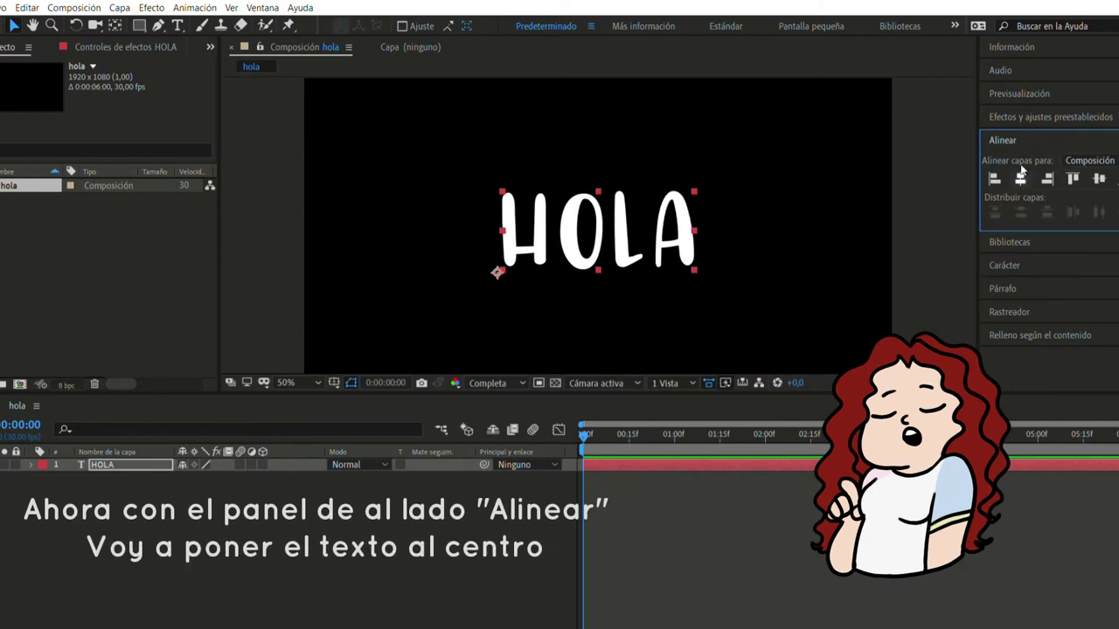
left_click(1099, 177)
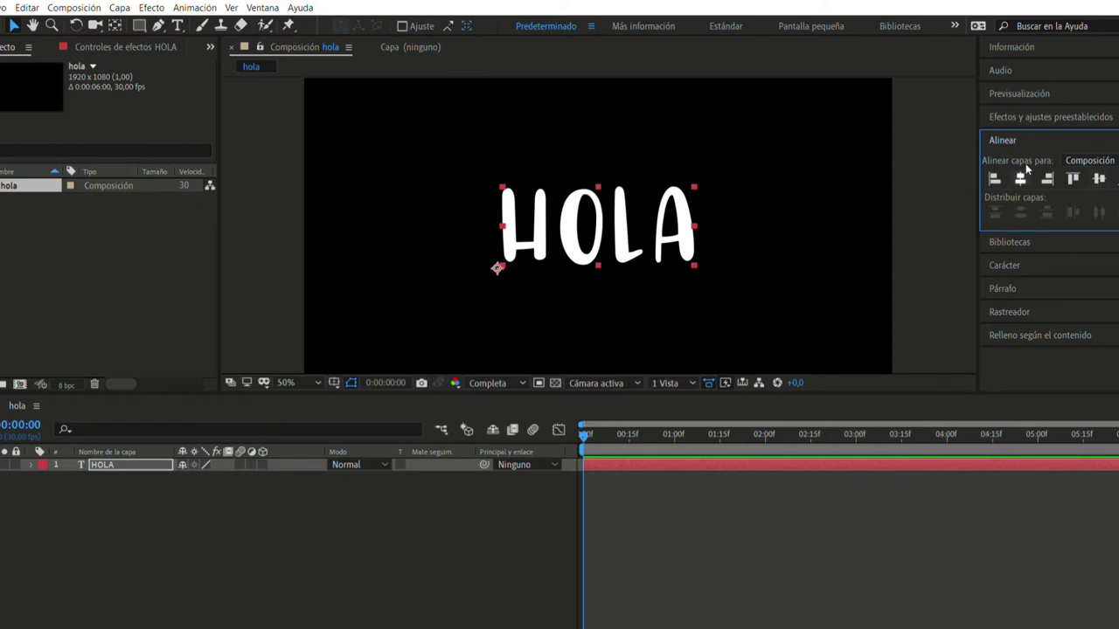
double_click(109, 464)
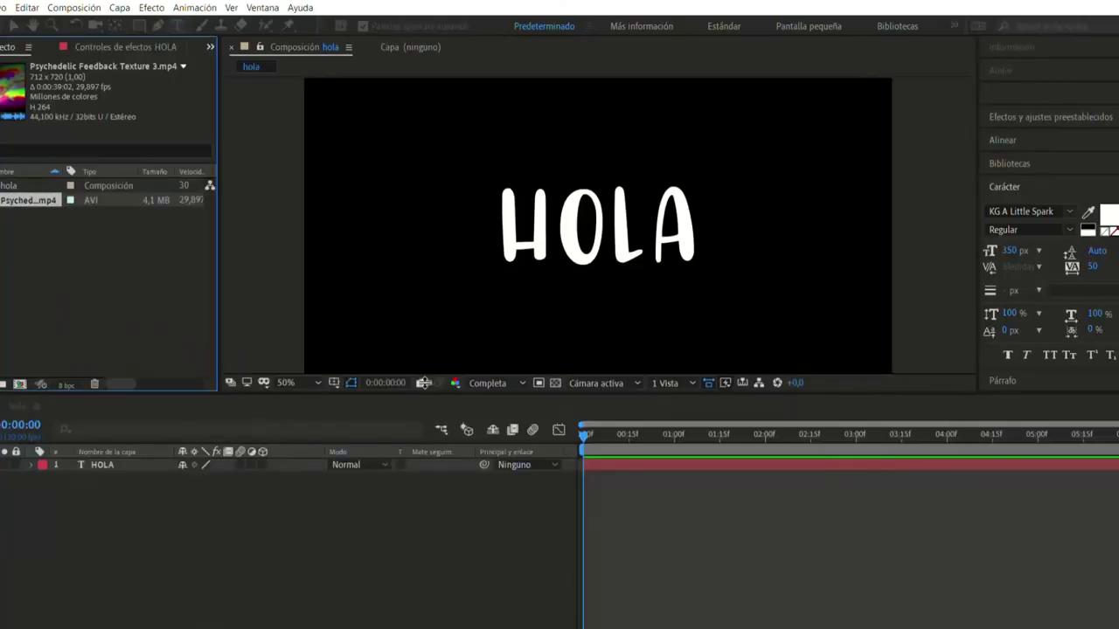
Add the psychedelic clip beneath HOLA and scale it into a wide rectangle covering the word.
mouse_move(33, 200)
left_mouse_down()
mouse_move(96, 447)
mouse_move(125, 435)
left_mouse_up()
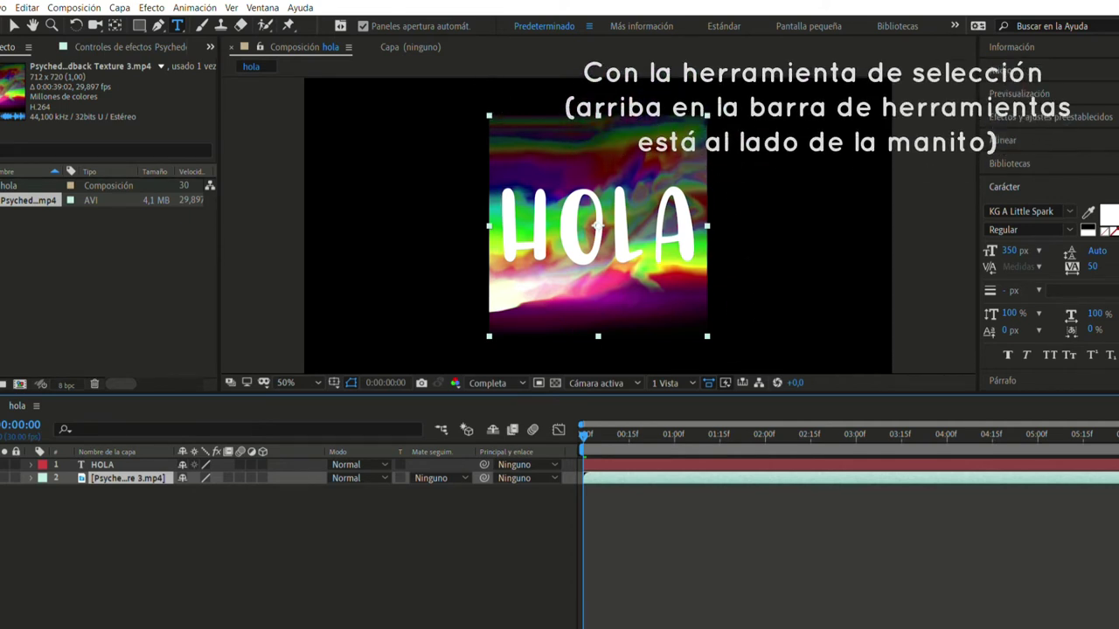
left_click(13, 24)
left_click_drag(488, 105, 408, 103)
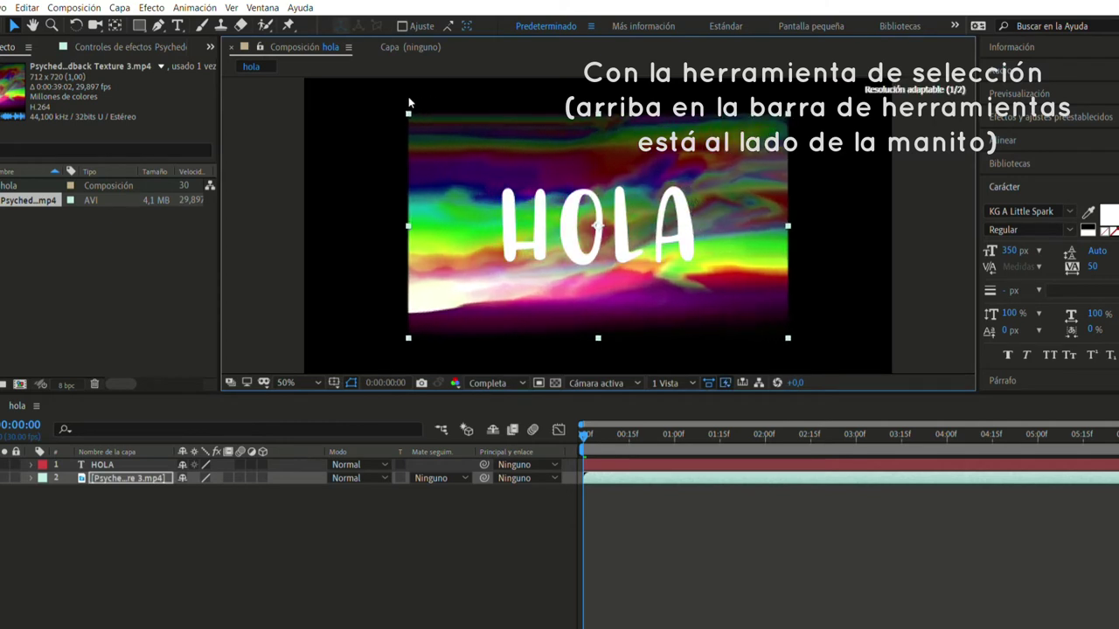
key("comma")
key("comma")
key("comma")
key("period")
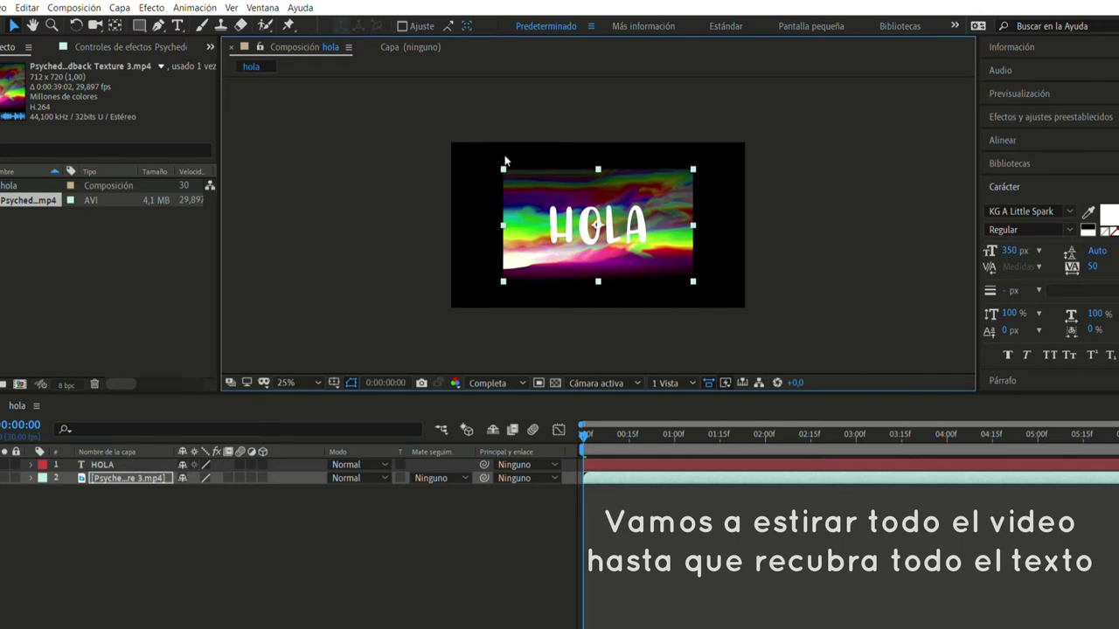
left_click_drag(503, 157, 445, 129)
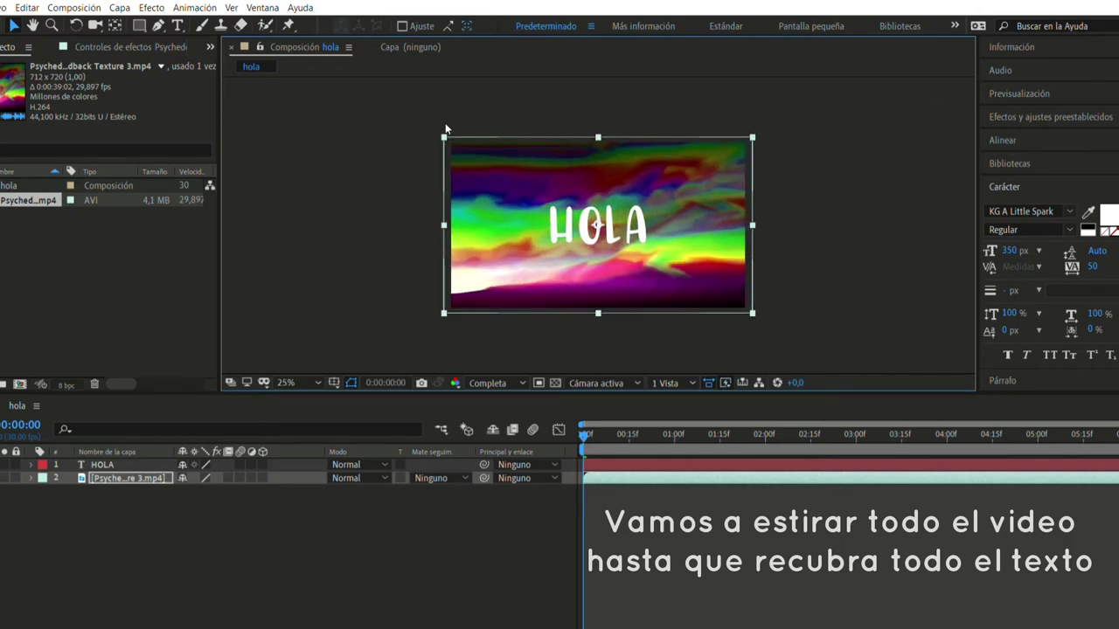
left_click_drag(445, 128, 526, 182)
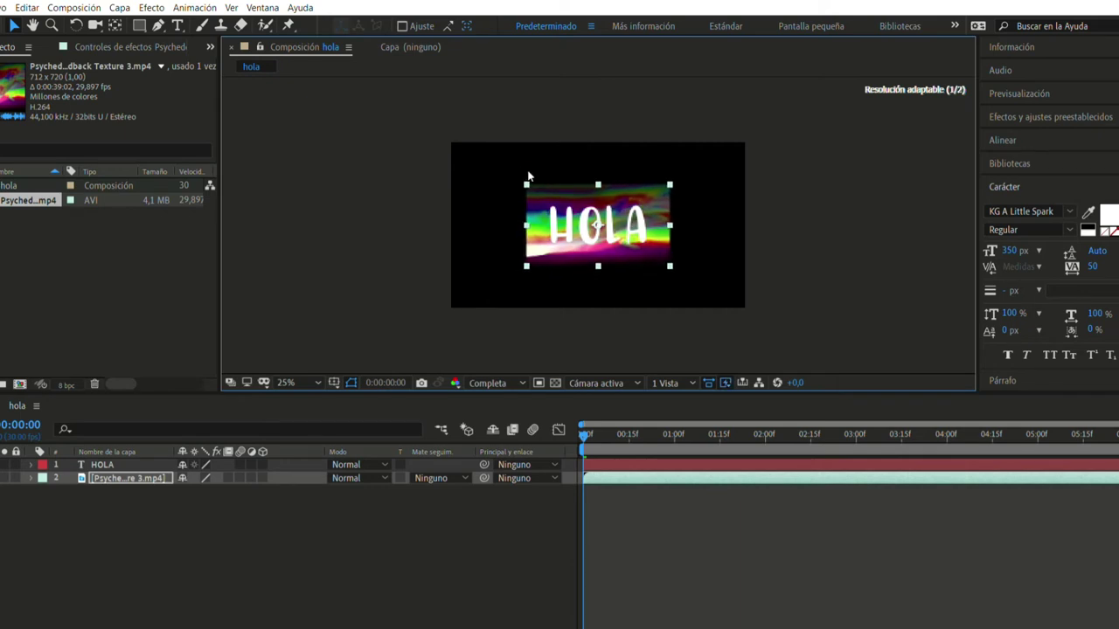
key("period")
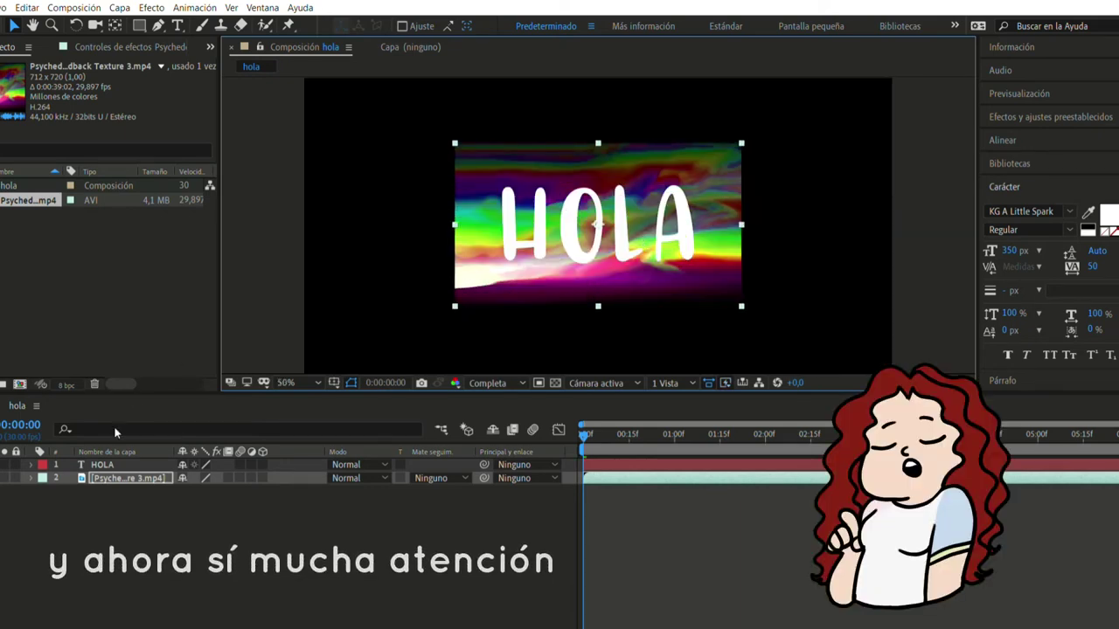
Use HOLA as an Alfa track matte for the psychedelic video and preview the result.
left_click(108, 463)
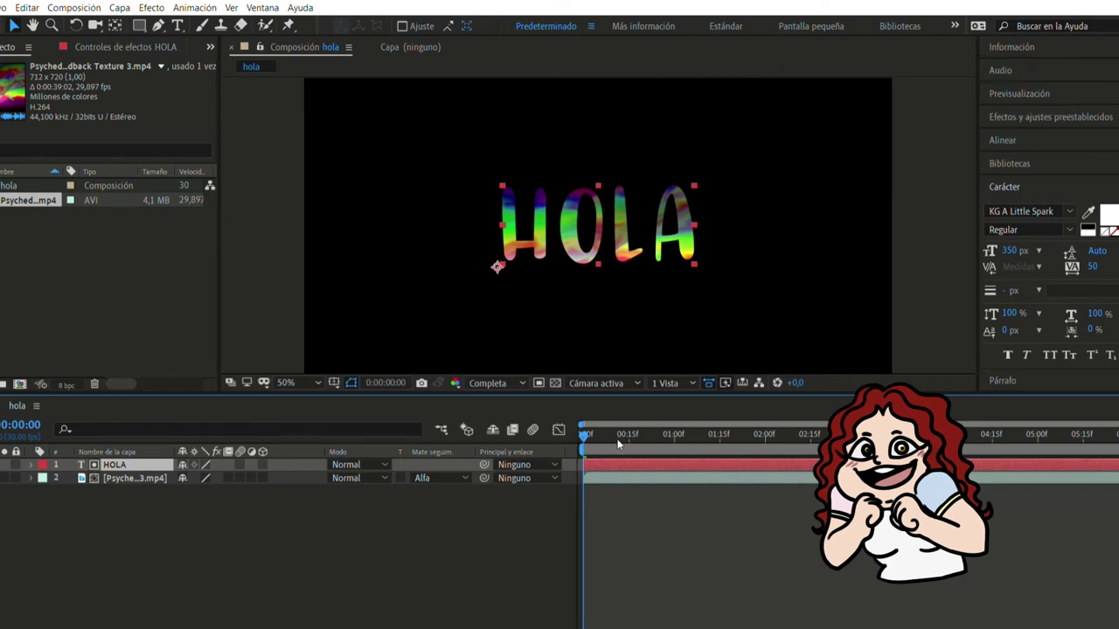
key("space")
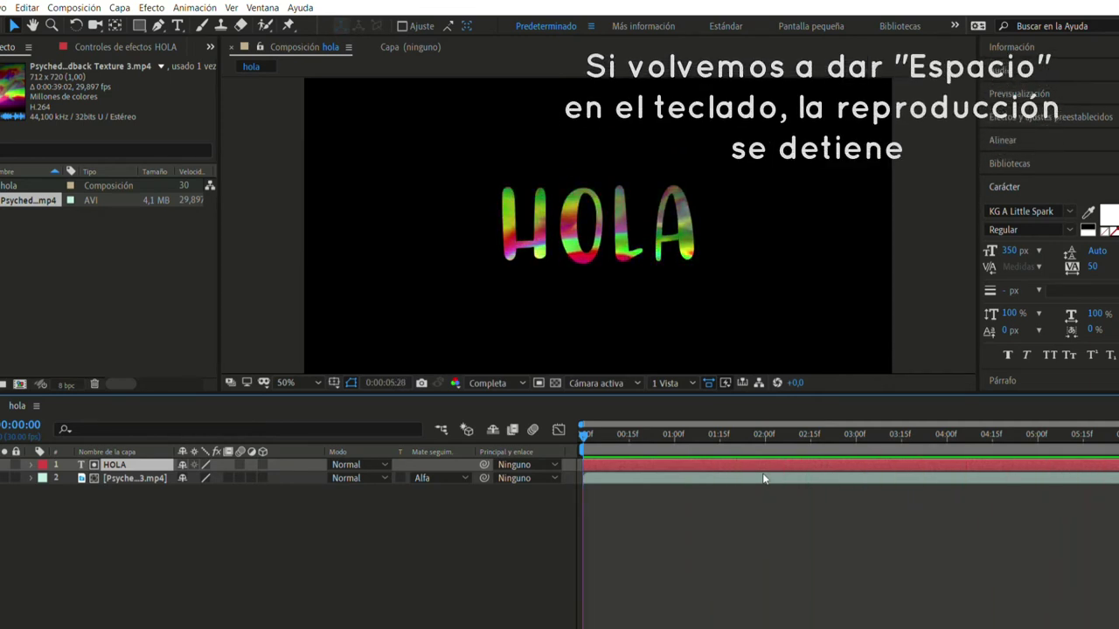
key("space")
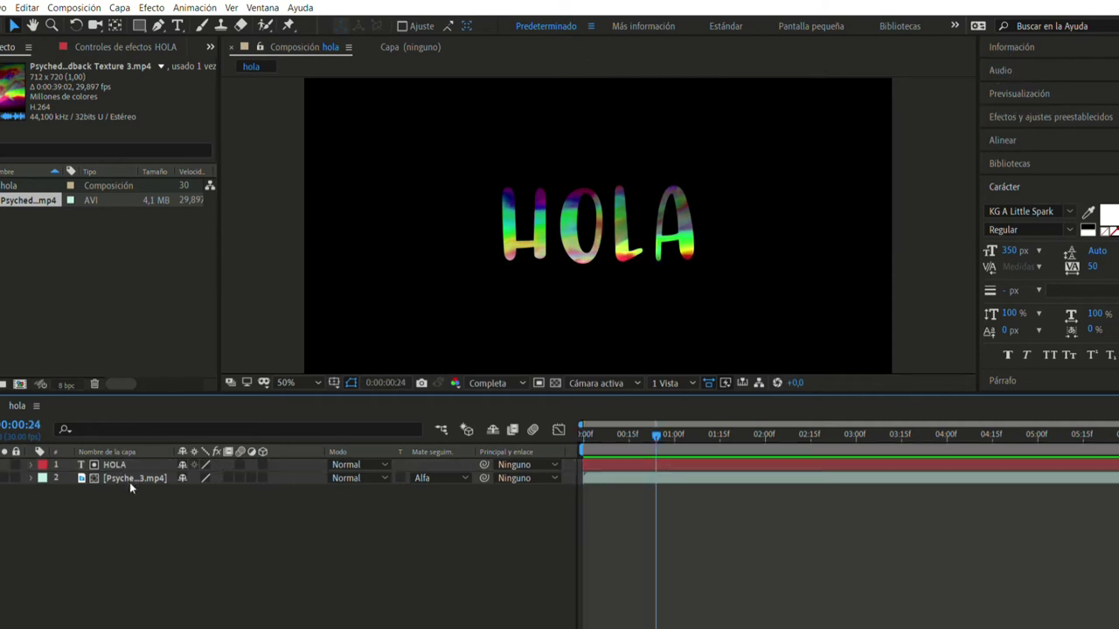
left_click(151, 480)
left_click(140, 464, "ctrl")
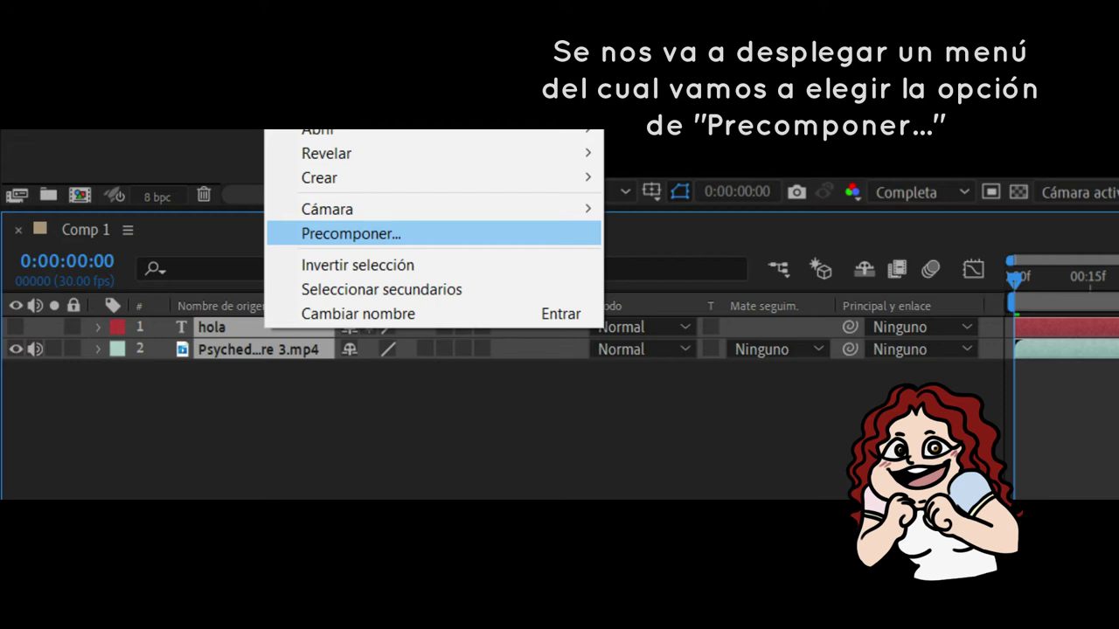
Precompose the text and video layers into a nested hola layer and return to frame 0.
left_click(351, 233)
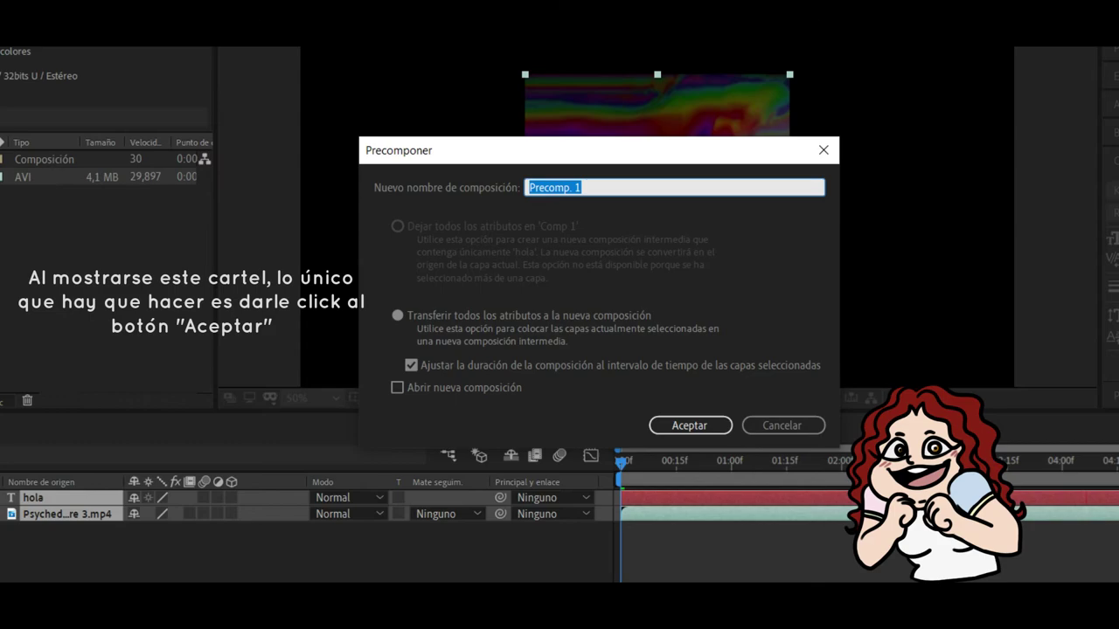
left_click(689, 425)
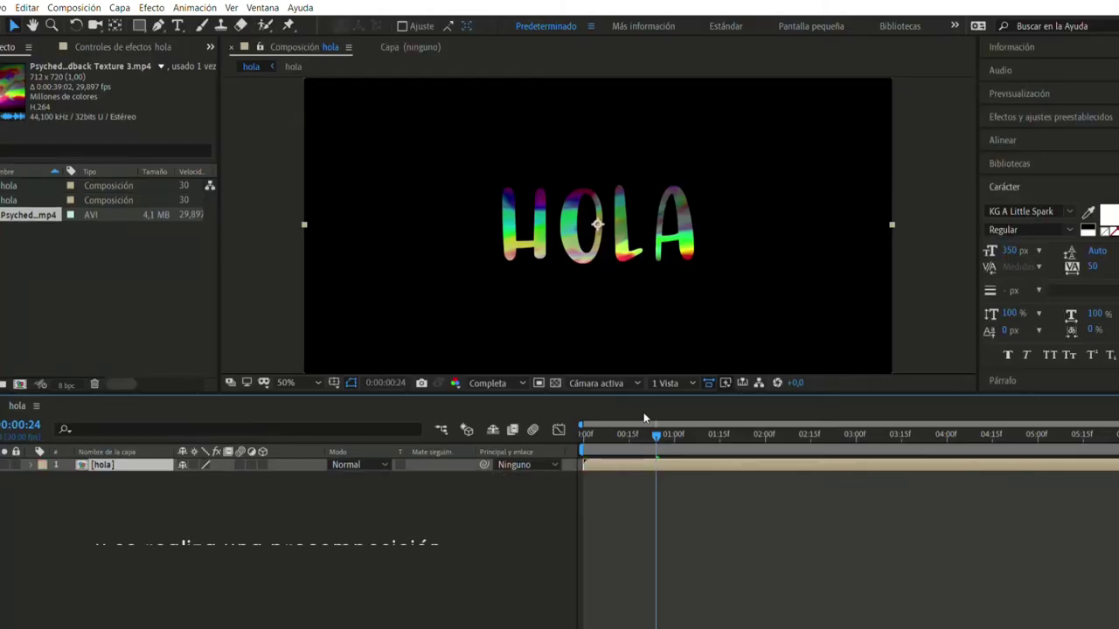
left_click_drag(652, 422, 583, 428)
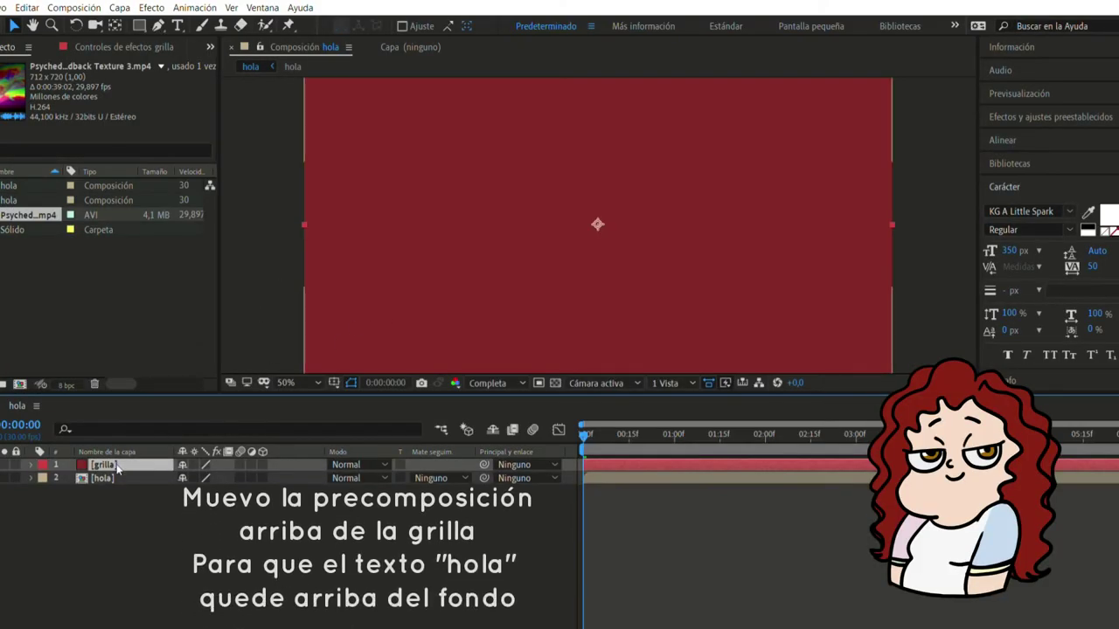
Move the nested hola layer above the grilla solid so HOLA shows over it.
left_click(102, 478)
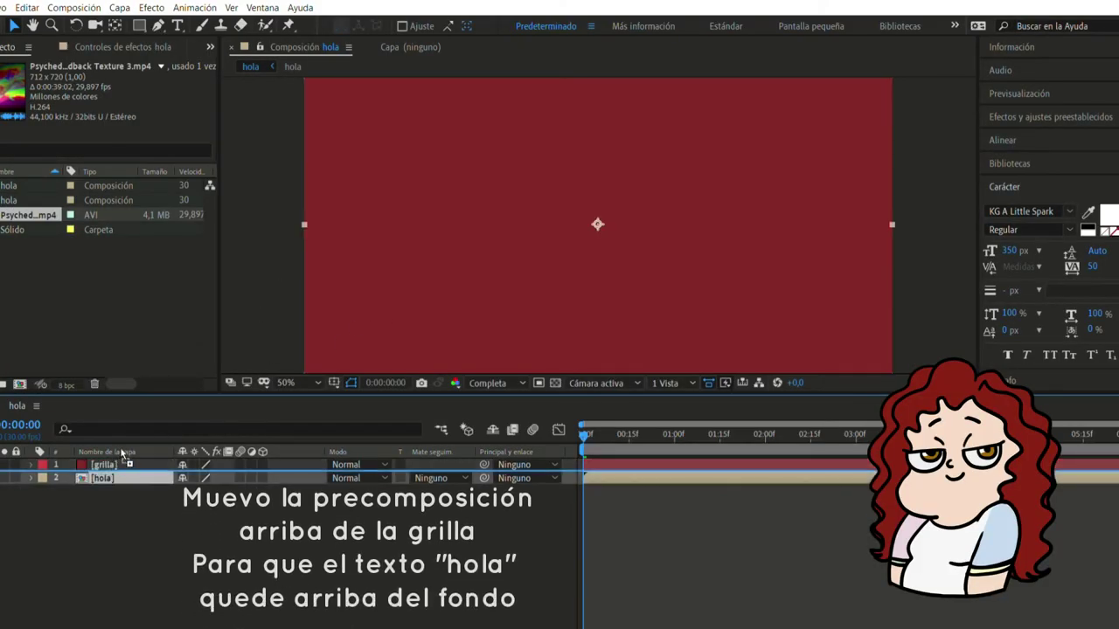
left_click_drag(129, 452, 132, 455)
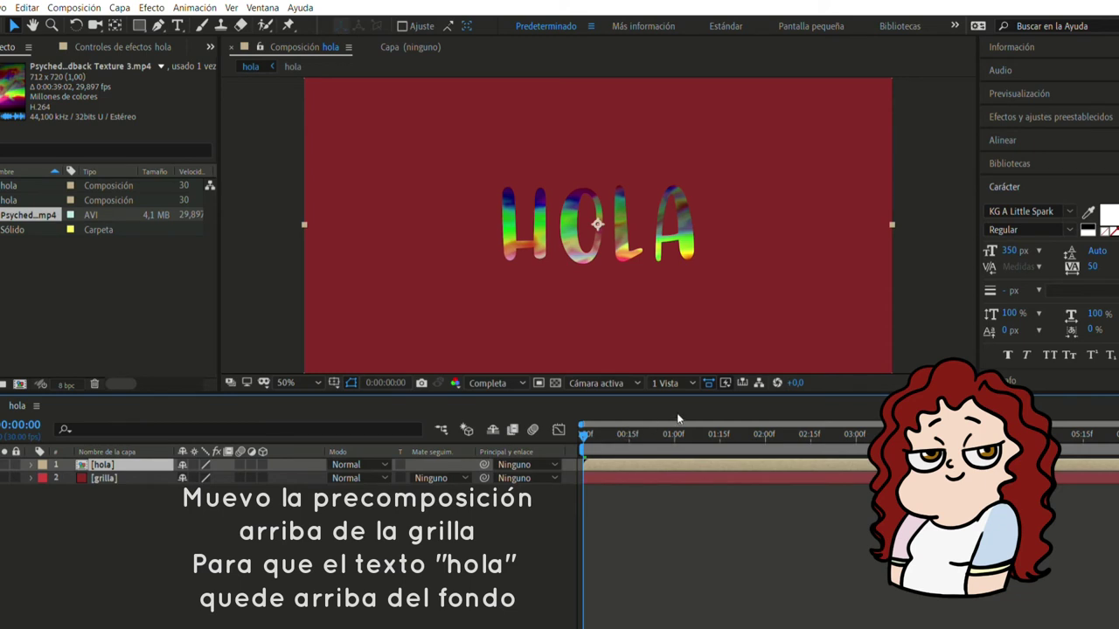
left_click(1046, 116)
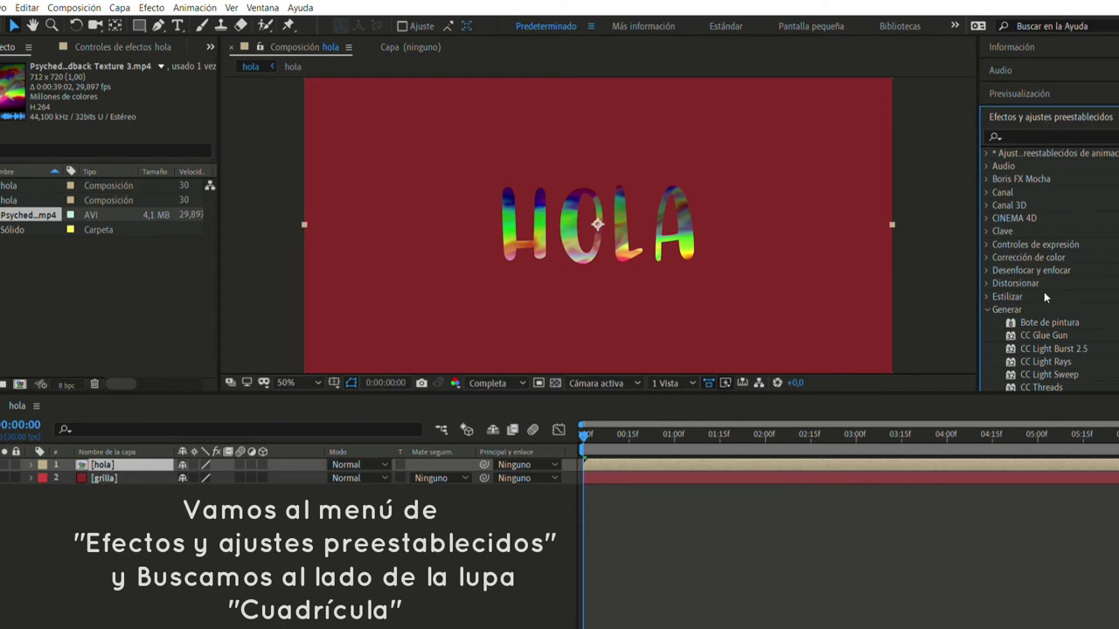
Apply the Cuadrícula effect from the Generar category to the grilla solid.
left_click(986, 306)
left_click(988, 308)
scroll(1053, 291, "down", 1)
scroll(1054, 290, "down", 1)
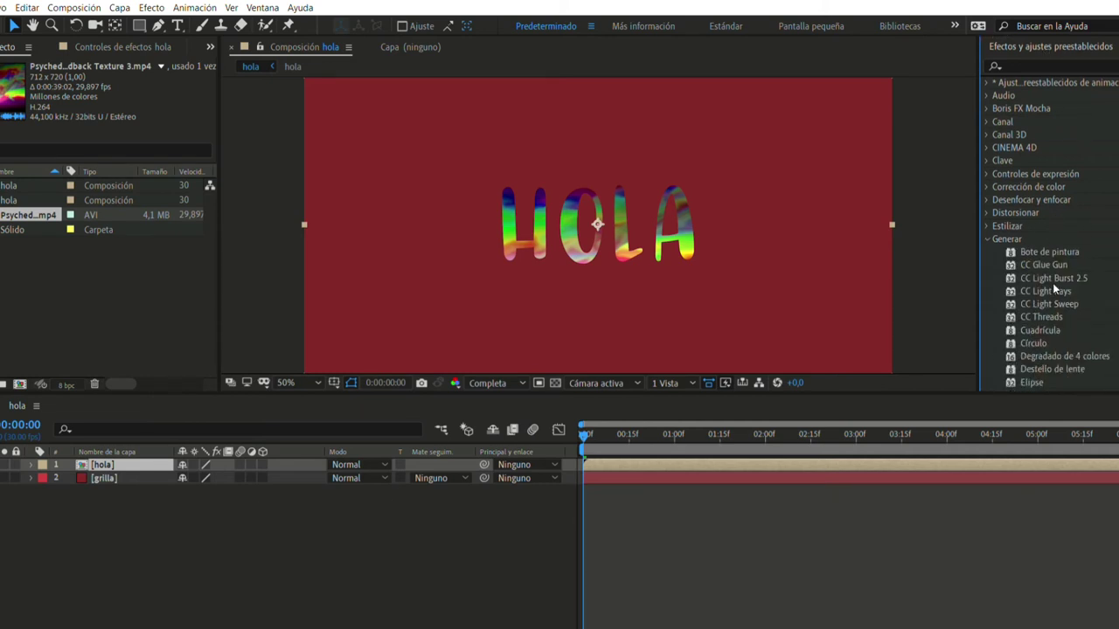
scroll(1055, 290, "down", 1)
scroll(1053, 288, "down", 1)
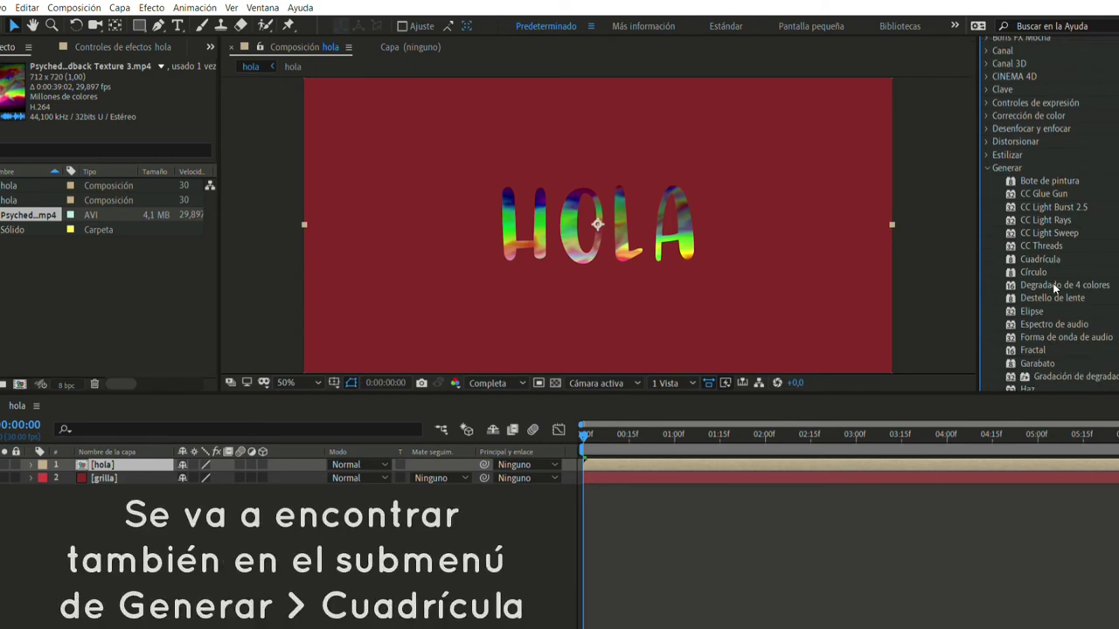
left_click_drag(1039, 257, 818, 297)
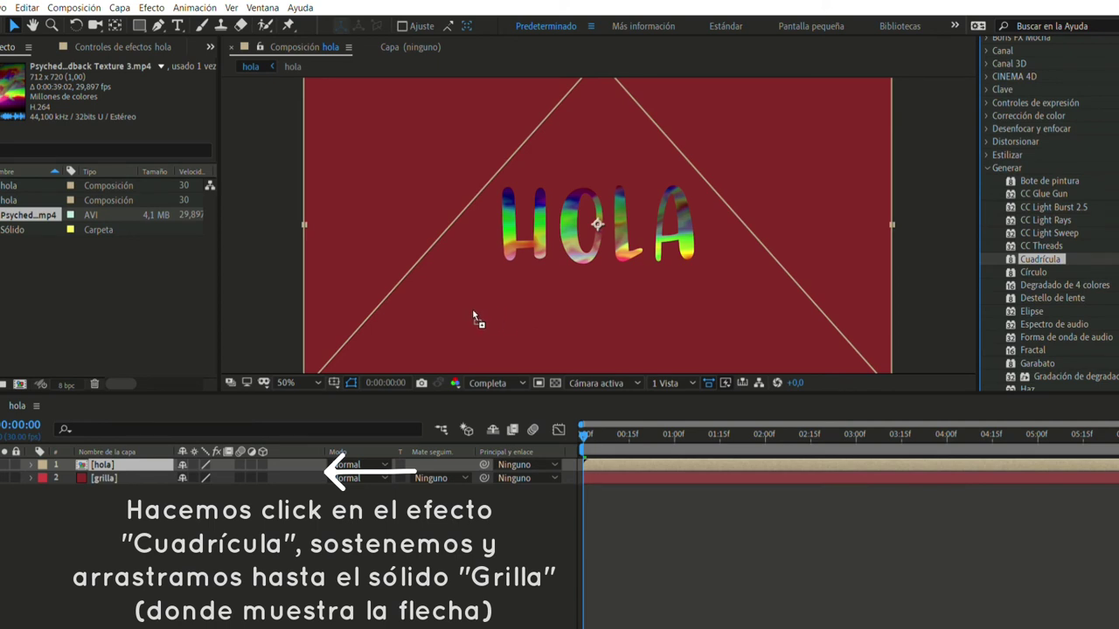
mouse_move(817, 297)
left_mouse_down()
mouse_move(155, 382)
mouse_move(121, 467)
left_mouse_up()
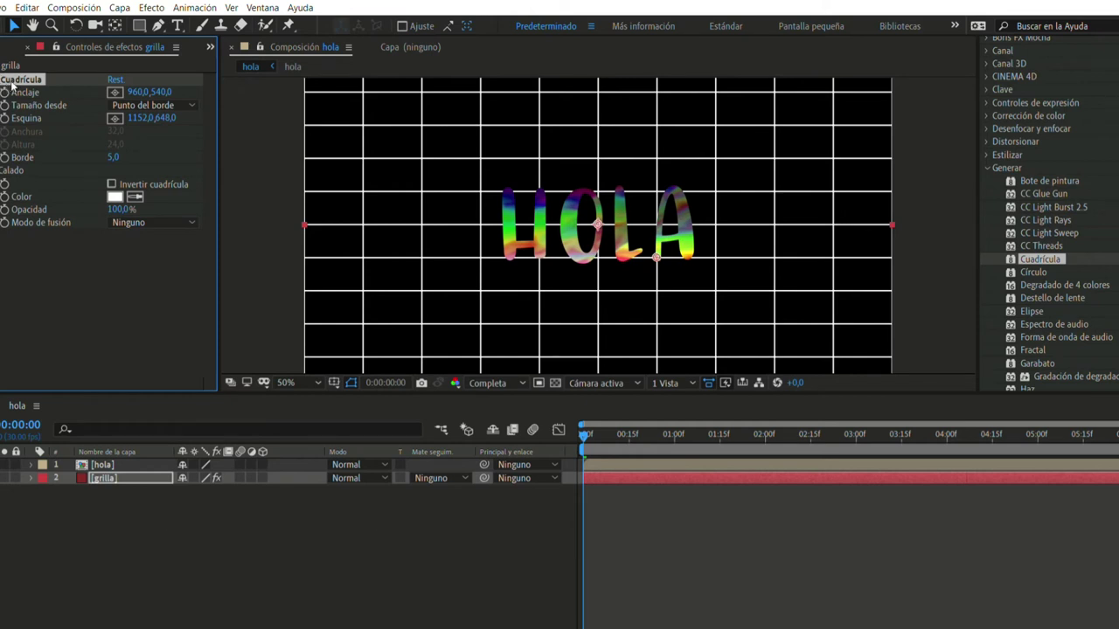
Change the grid colour and scrub the Cuadrícula corner to 1056,0,595,0 for a finer grid.
left_click(115, 196)
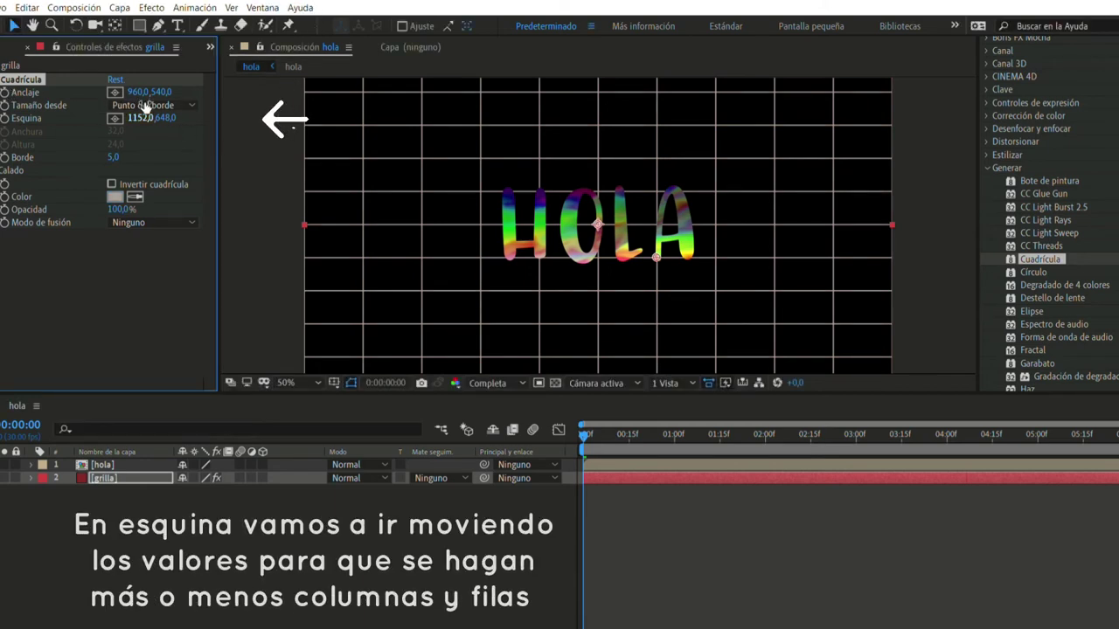
left_click_drag(140, 118, 89, 99)
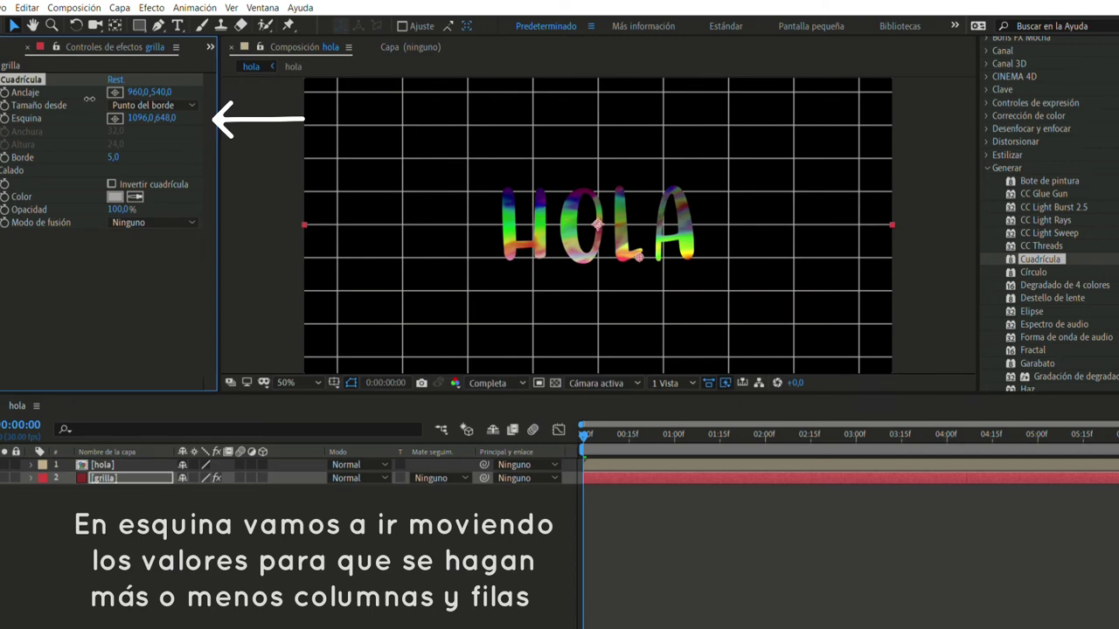
left_click_drag(89, 98, 79, 99)
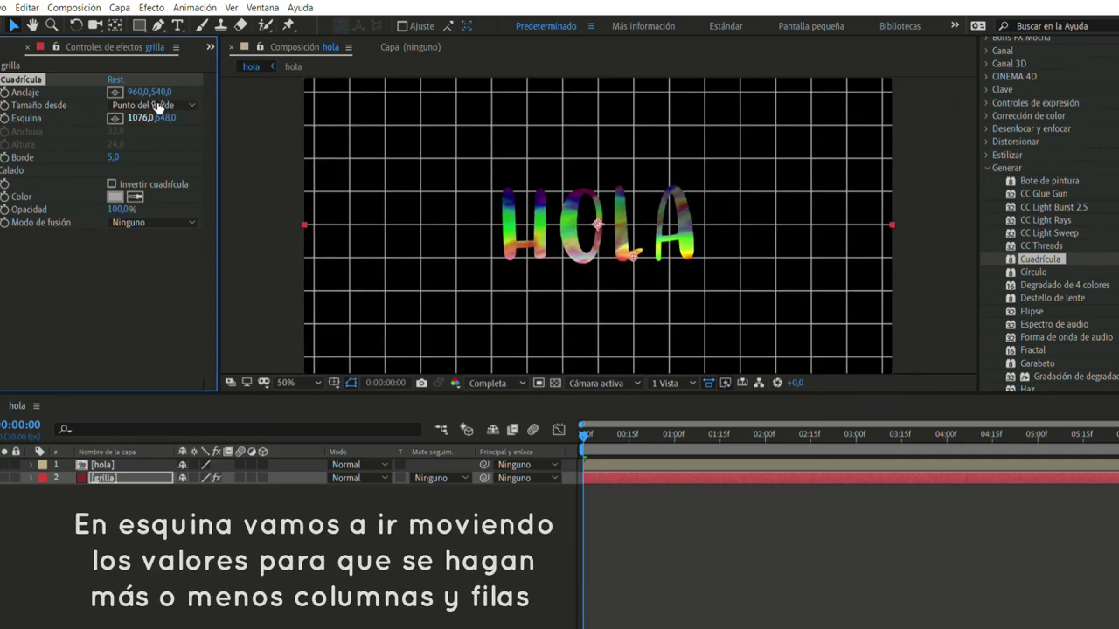
mouse_move(160, 105)
left_mouse_down()
mouse_move(127, 103)
mouse_move(152, 93)
left_mouse_up()
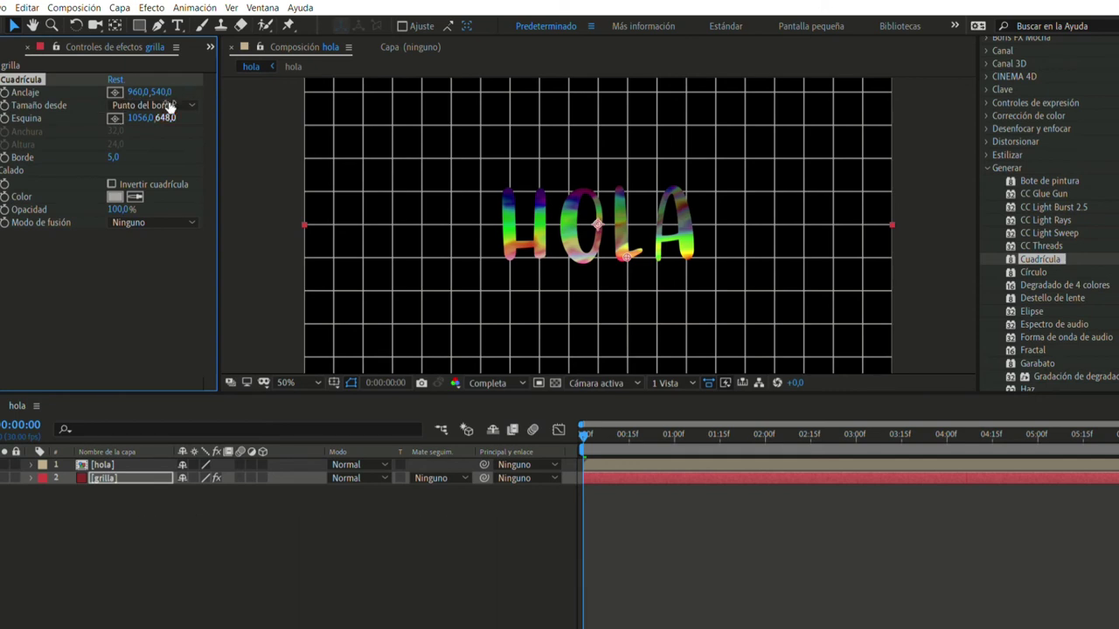
left_click_drag(169, 105, 132, 99)
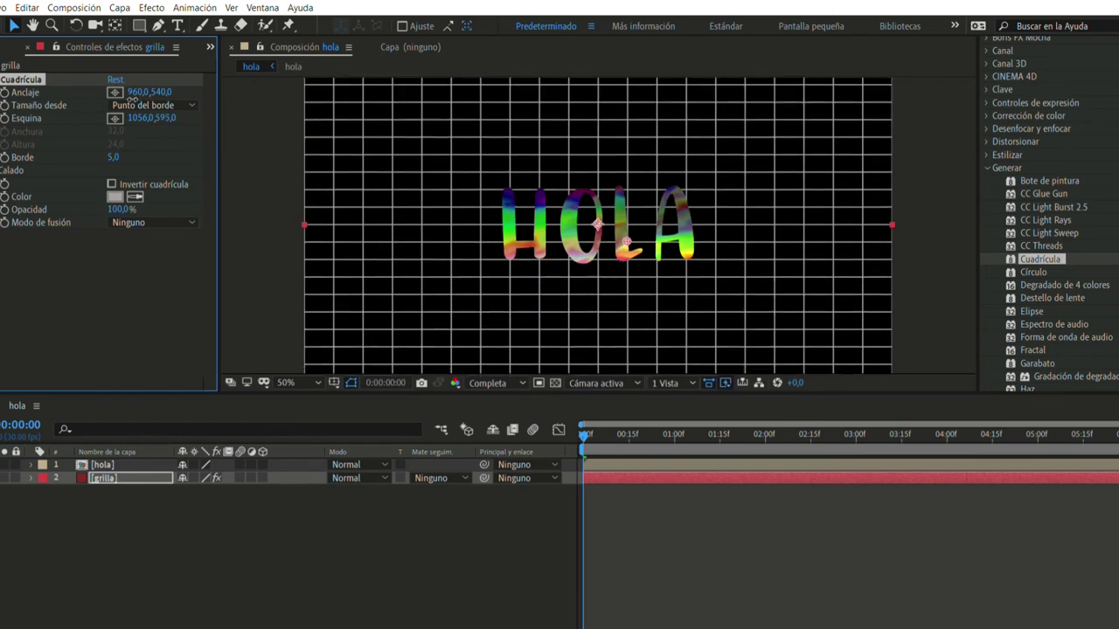
left_click_drag(132, 100, 132, 100)
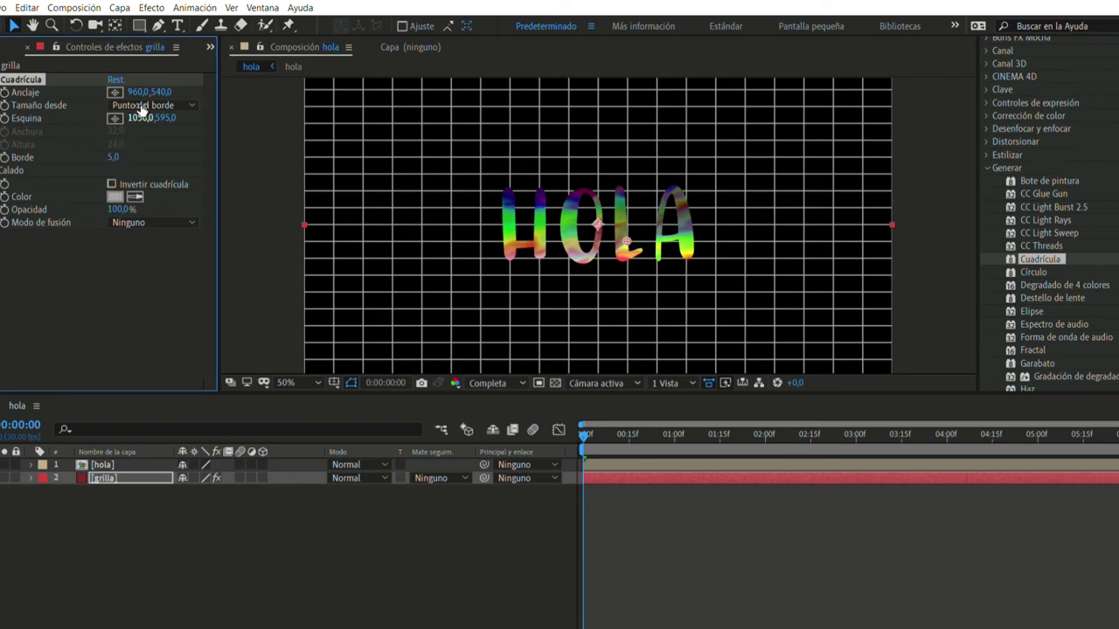
Set the Cuadrícula border to 2.0 for thinner grid lines.
left_click(112, 157)
type("2")
key("Return")
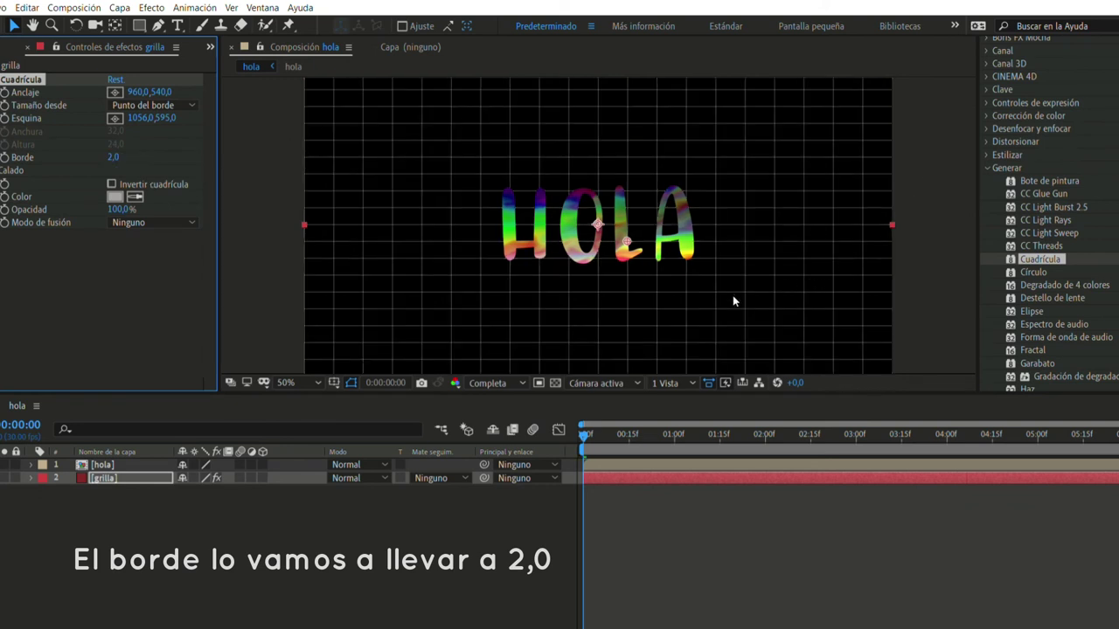
Apply CC Mr. Mercury, found by searching 'mer' in Effects & Presets, to the hola layer.
left_click(105, 464)
scroll(1089, 184, "up", 3)
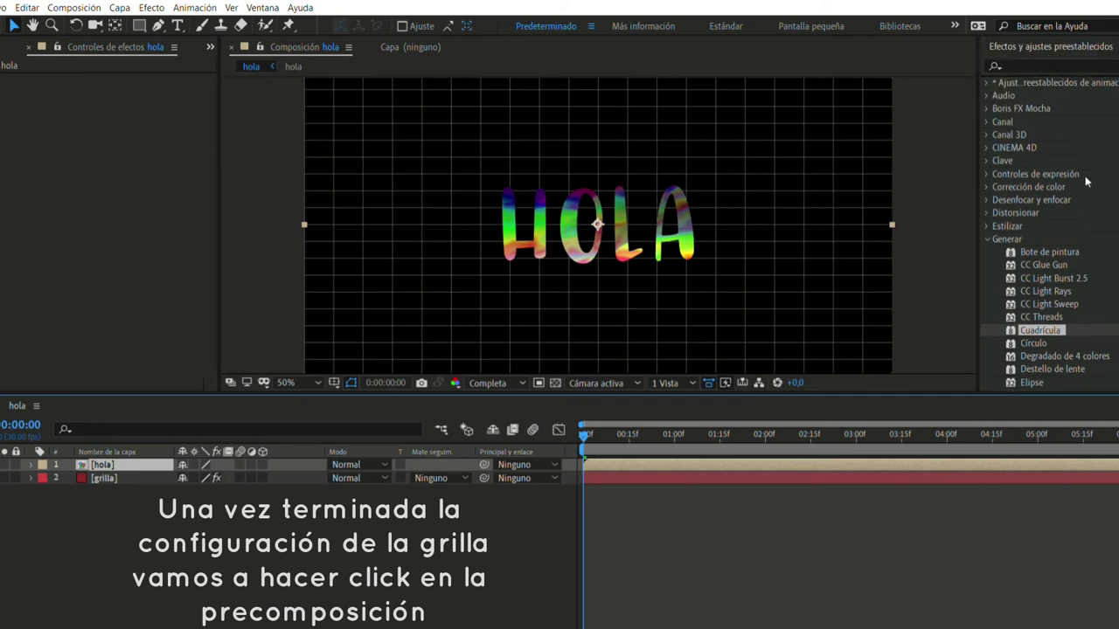
scroll(1089, 184, "up", 2)
left_click(1023, 137)
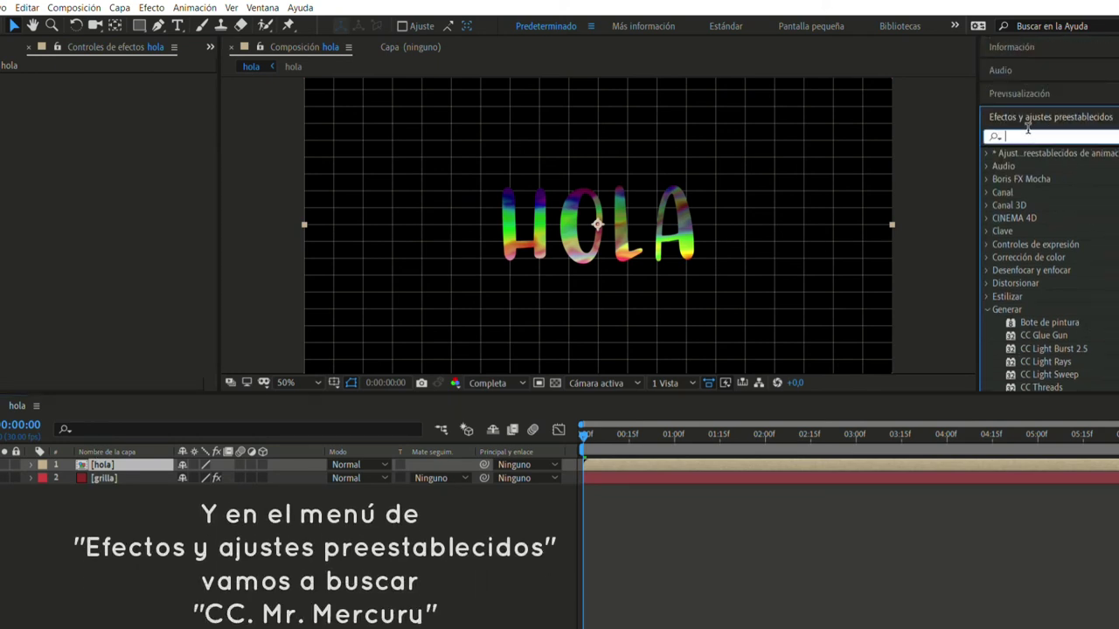
type("mer")
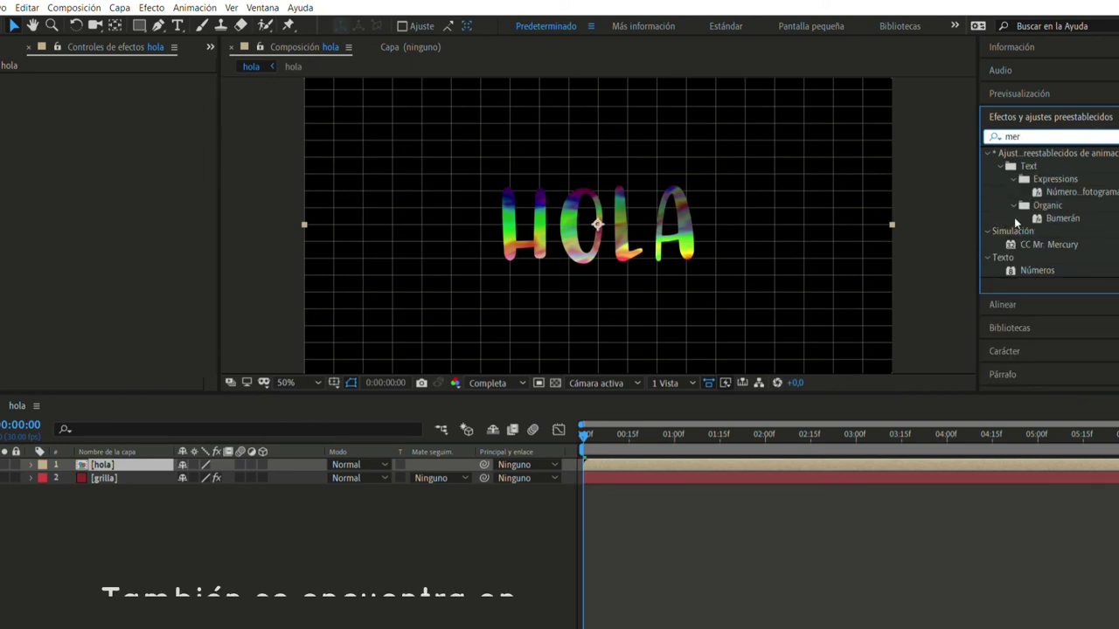
left_click_drag(1040, 244, 643, 327)
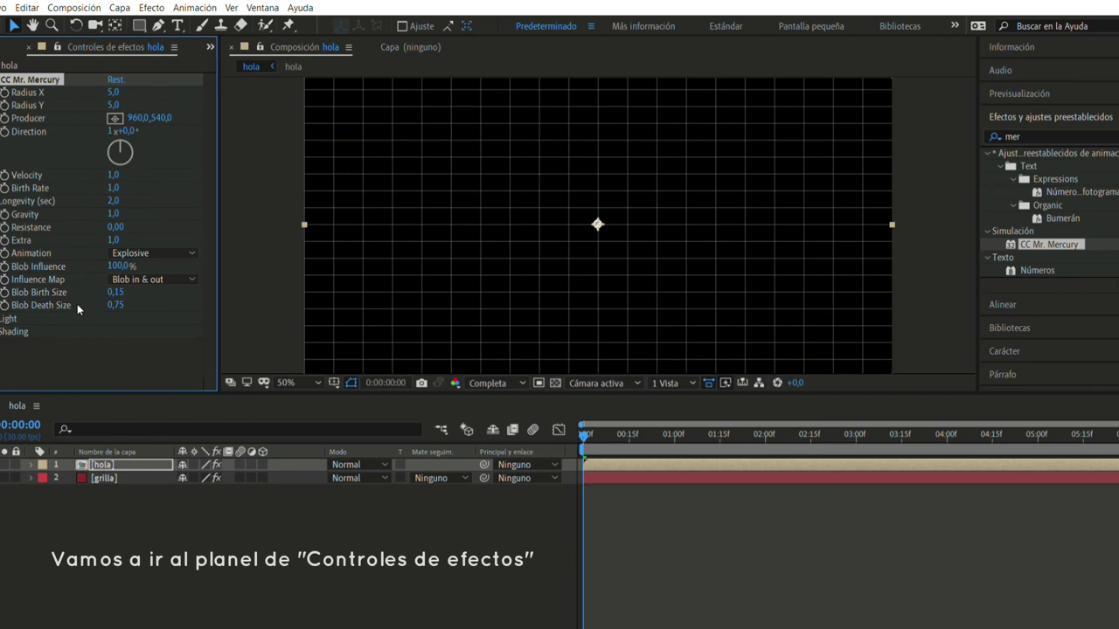
left_click_drag(584, 428, 759, 436)
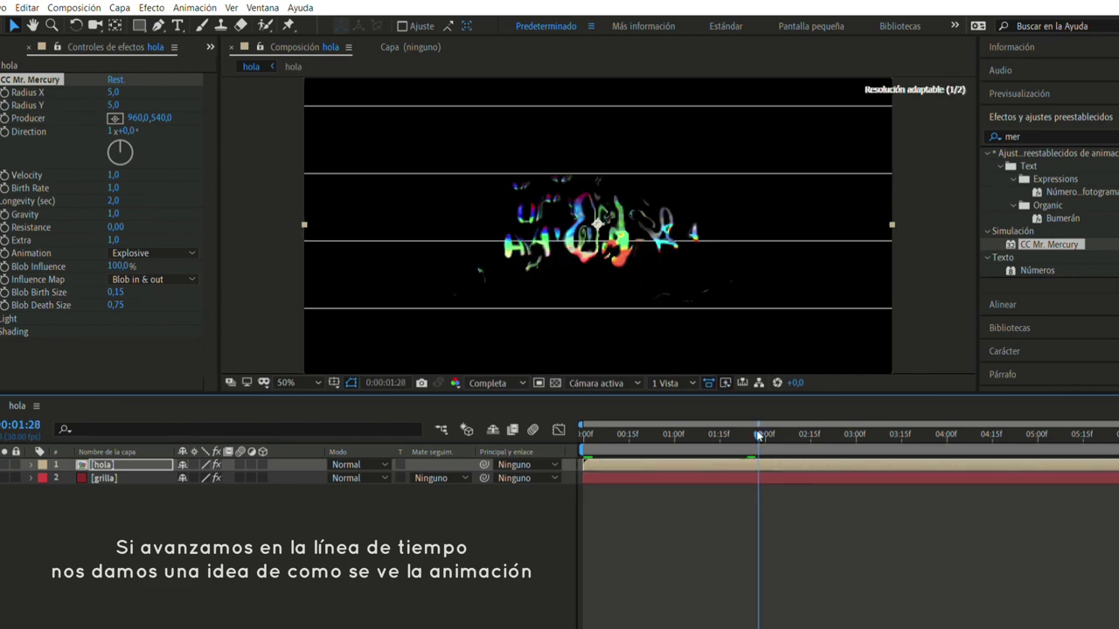
Scrub the playhead to frame 0:00:02:24 to preview HOLA breaking into liquid blobs.
mouse_move(759, 436)
left_mouse_down()
mouse_move(943, 434)
mouse_move(826, 445)
left_mouse_up()
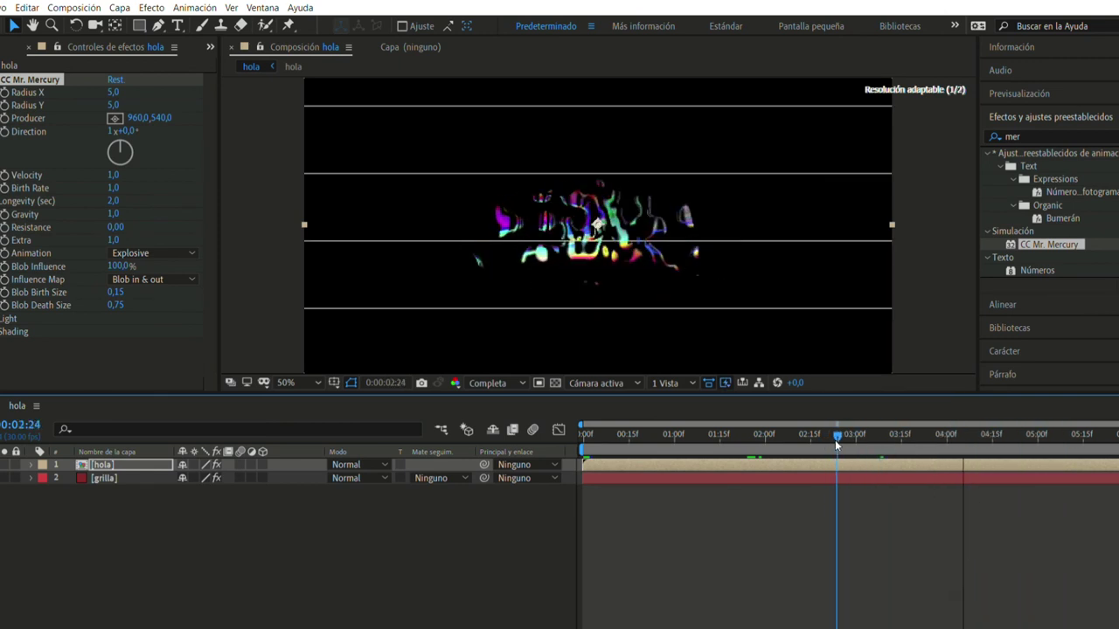
left_click_drag(826, 445, 830, 445)
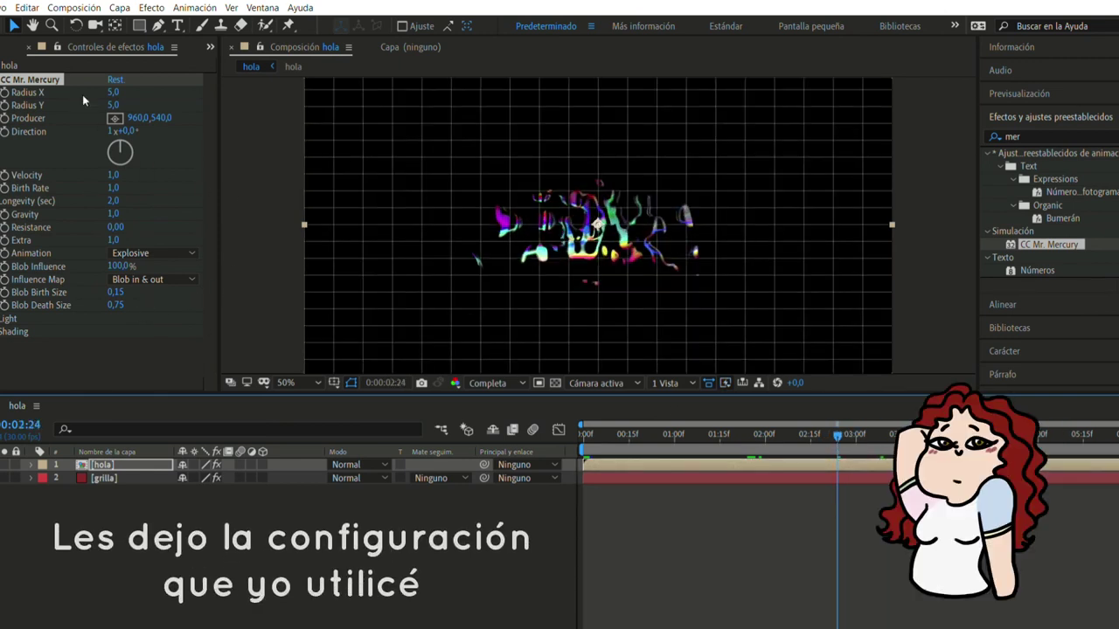
Set Mr. Mercury's Radius X to 52,0, Radius Y to 11,0 and Birth Rate to 13,1, then play it back.
left_click_drag(114, 92, 147, 77)
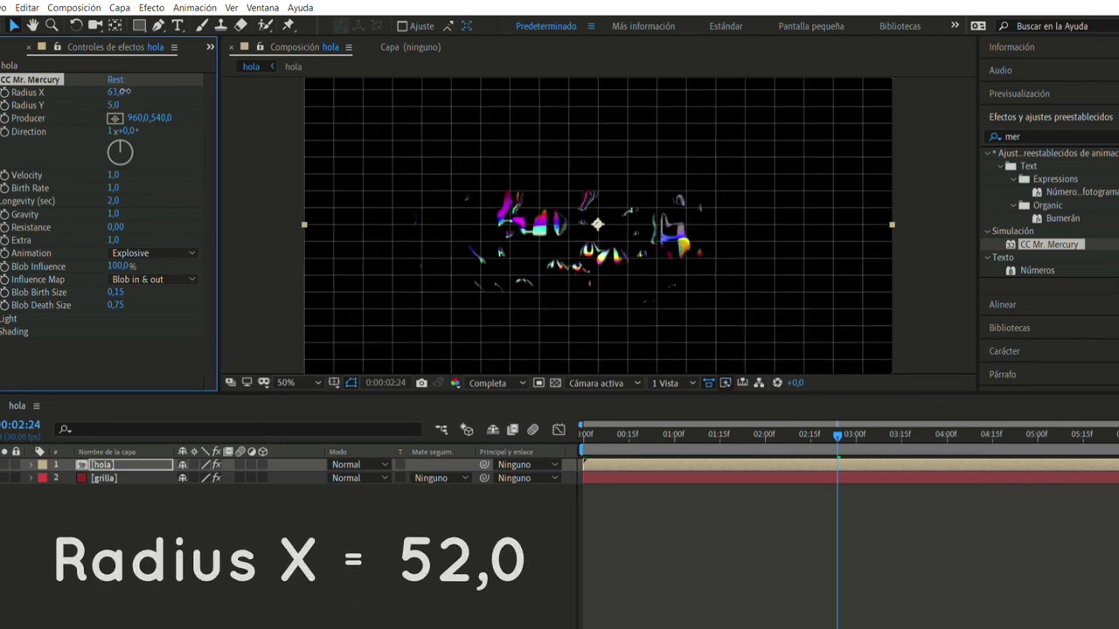
left_click_drag(114, 105, 118, 77)
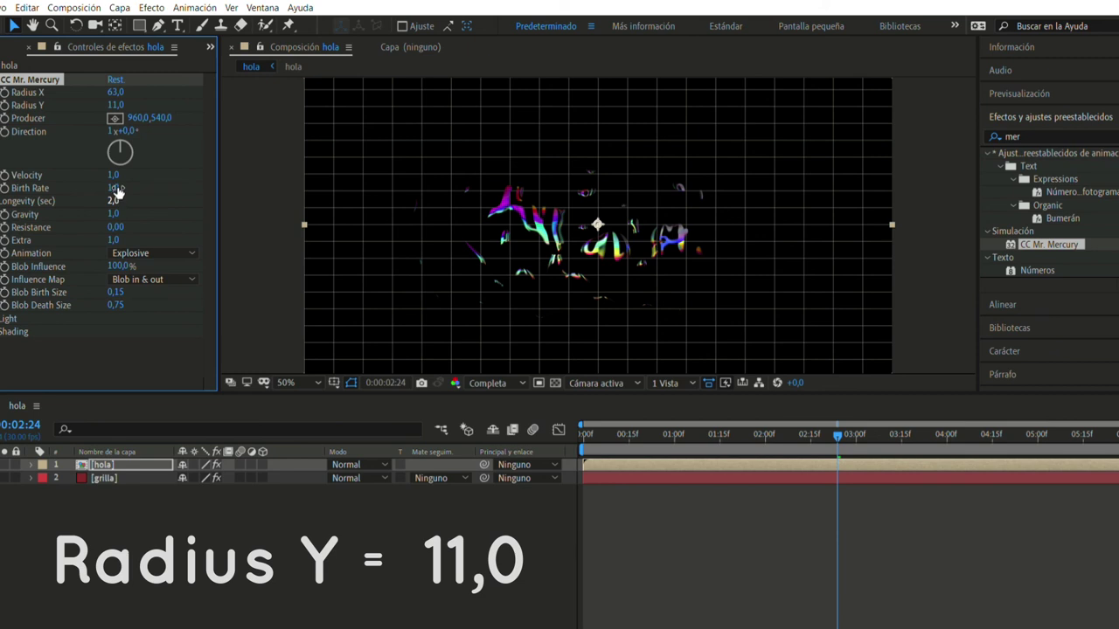
left_click_drag(118, 194, 169, 174)
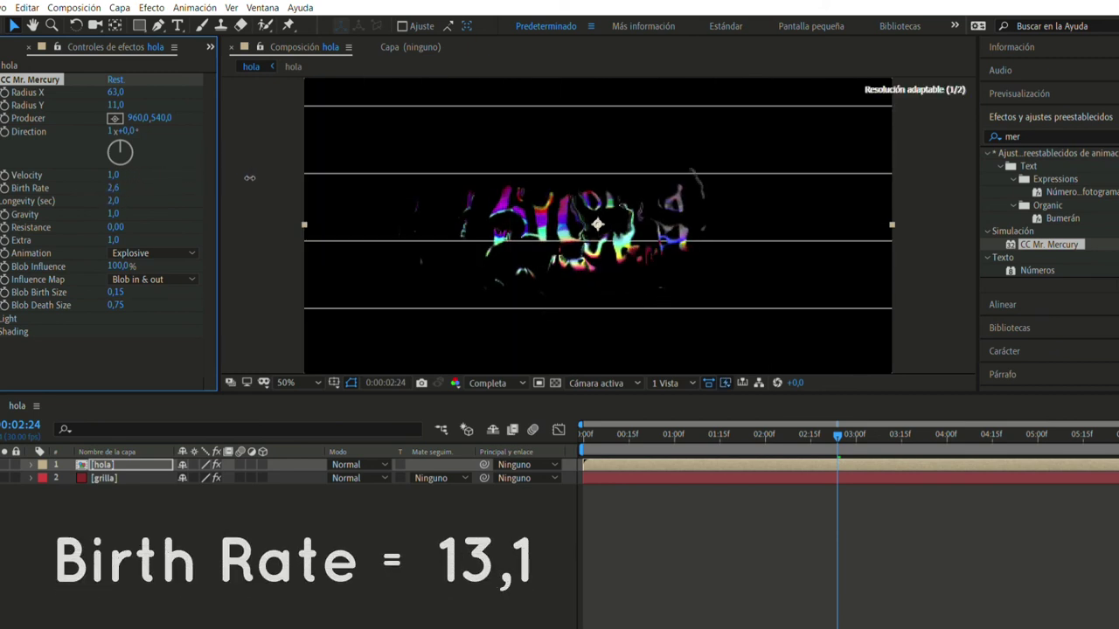
left_click_drag(191, 175, 378, 183)
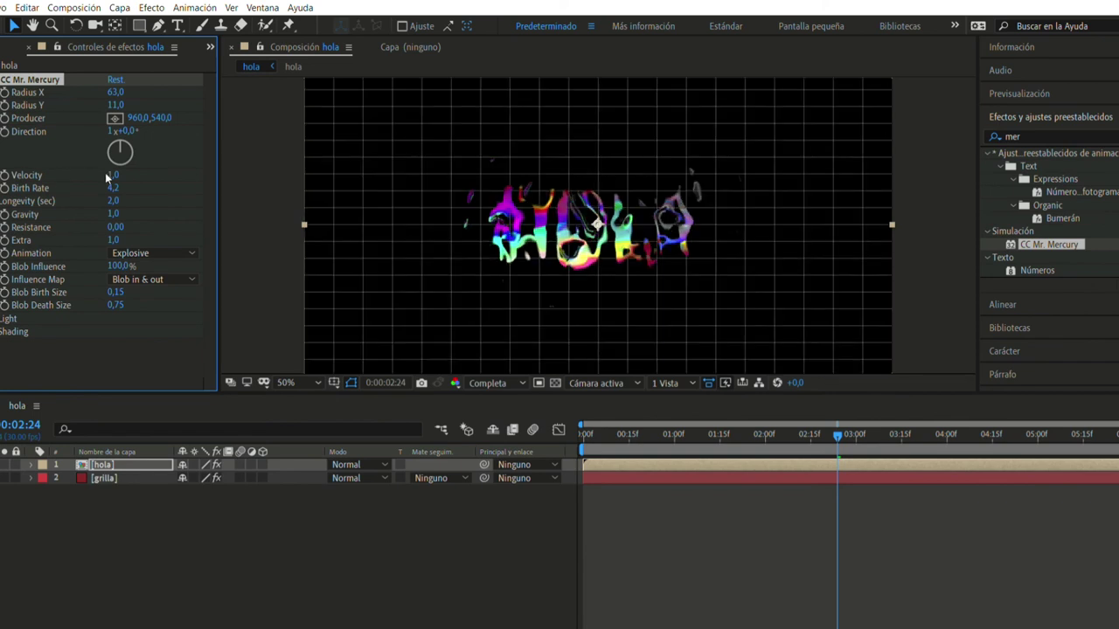
left_click_drag(116, 175, 712, 213)
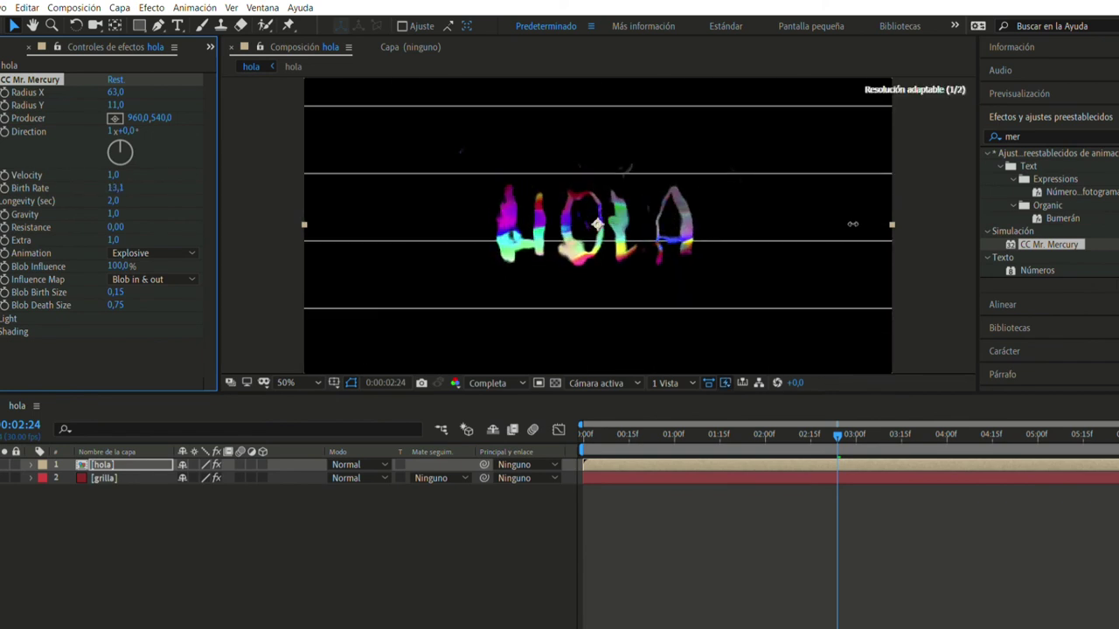
left_click_drag(852, 224, 827, 390)
left_click_drag(125, 80, 135, 80)
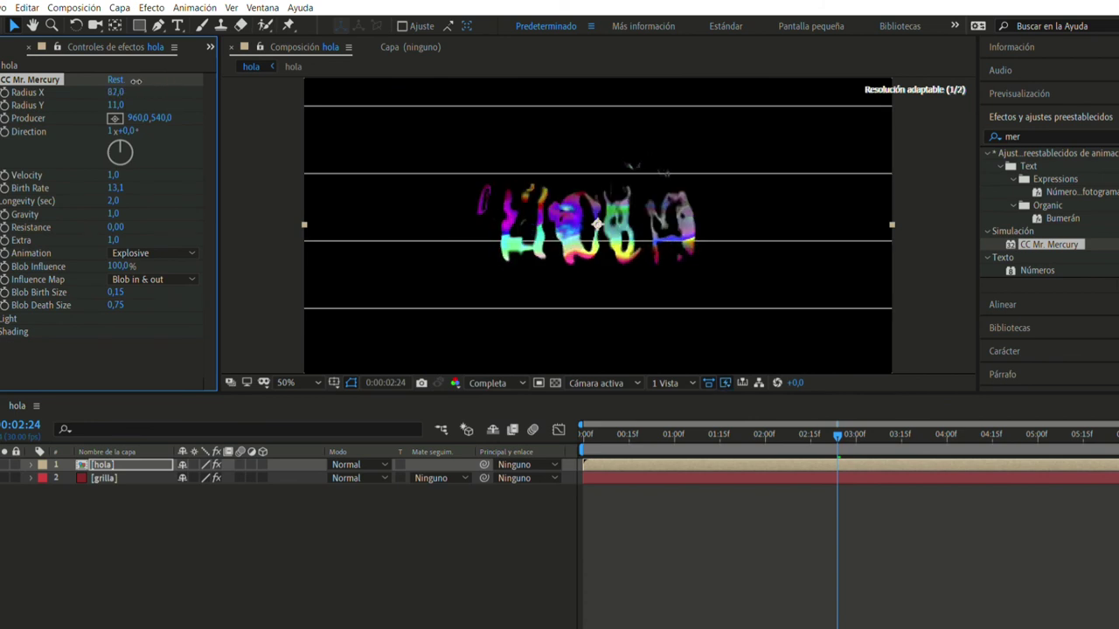
left_click_drag(111, 84, 117, 84)
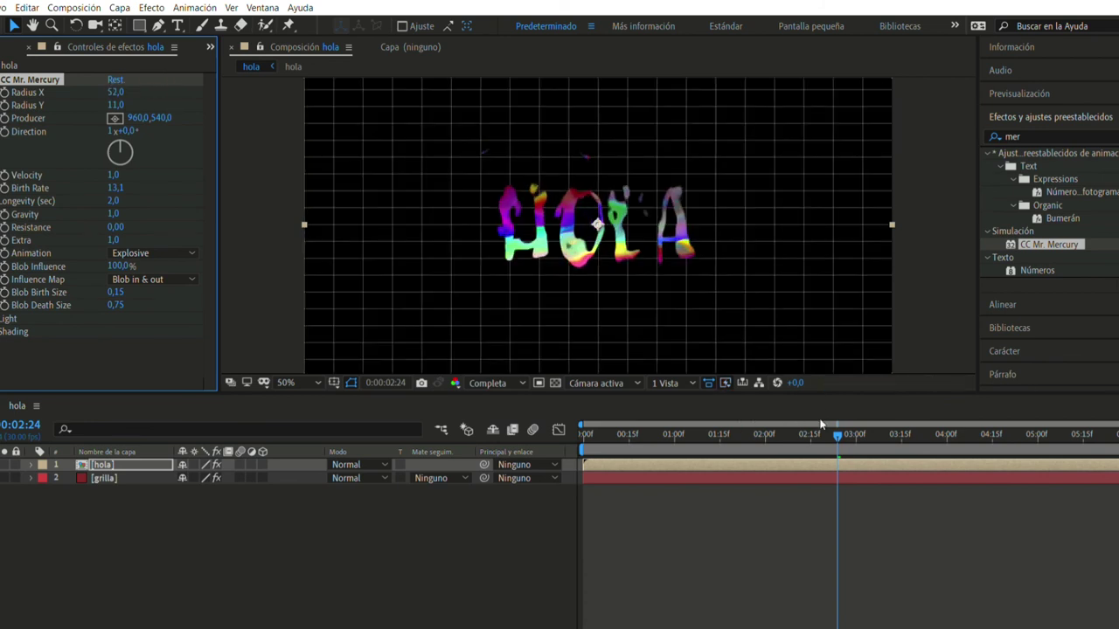
key("space")
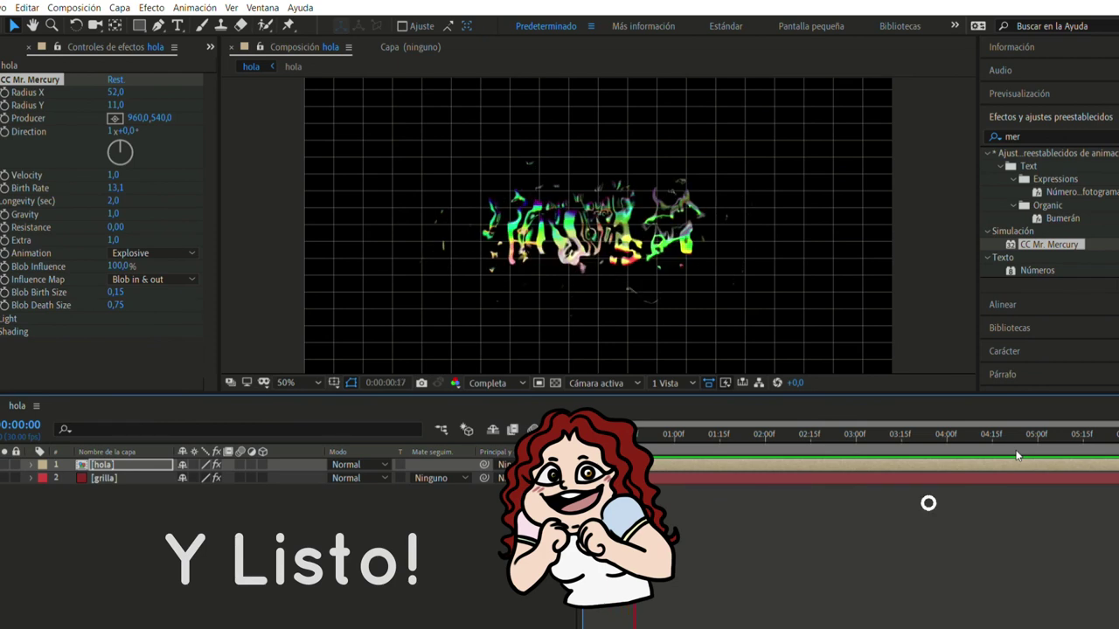